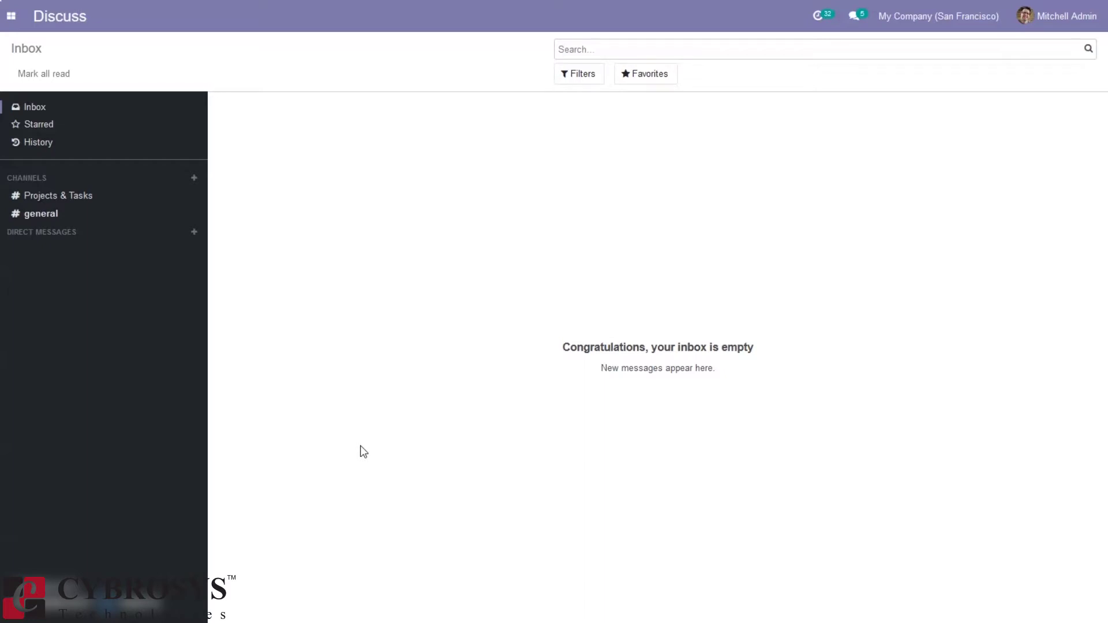
Open the Website app and go from its analytics dashboard to the live website's homepage
left_click(11, 16)
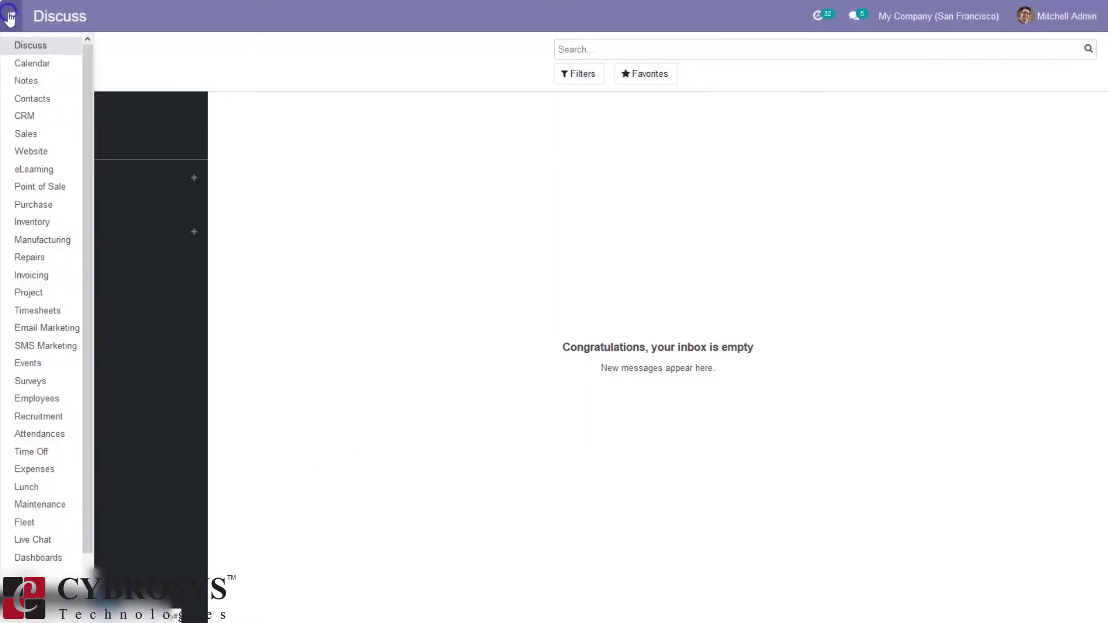
left_click(36, 150)
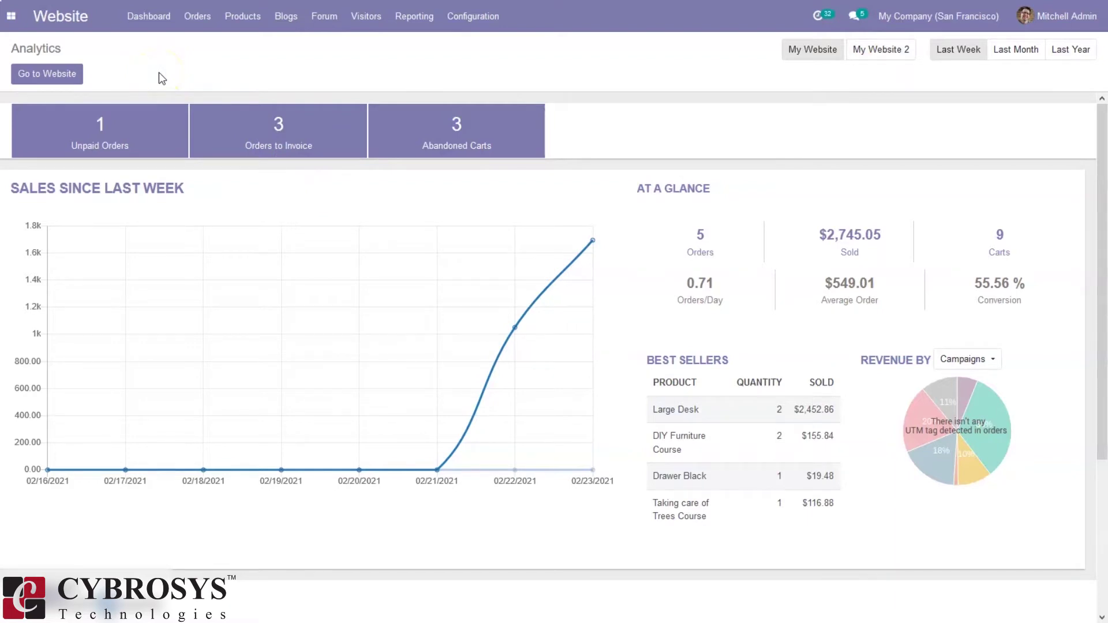
mouse_move(343, 289)
left_click(54, 77)
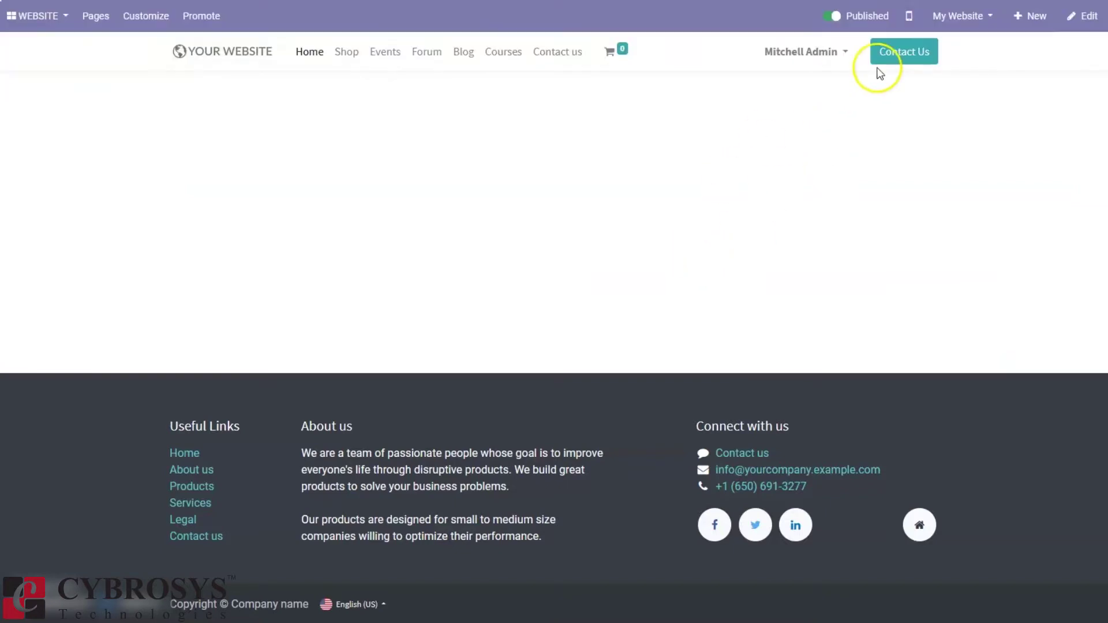
left_click(968, 18)
left_click(969, 53)
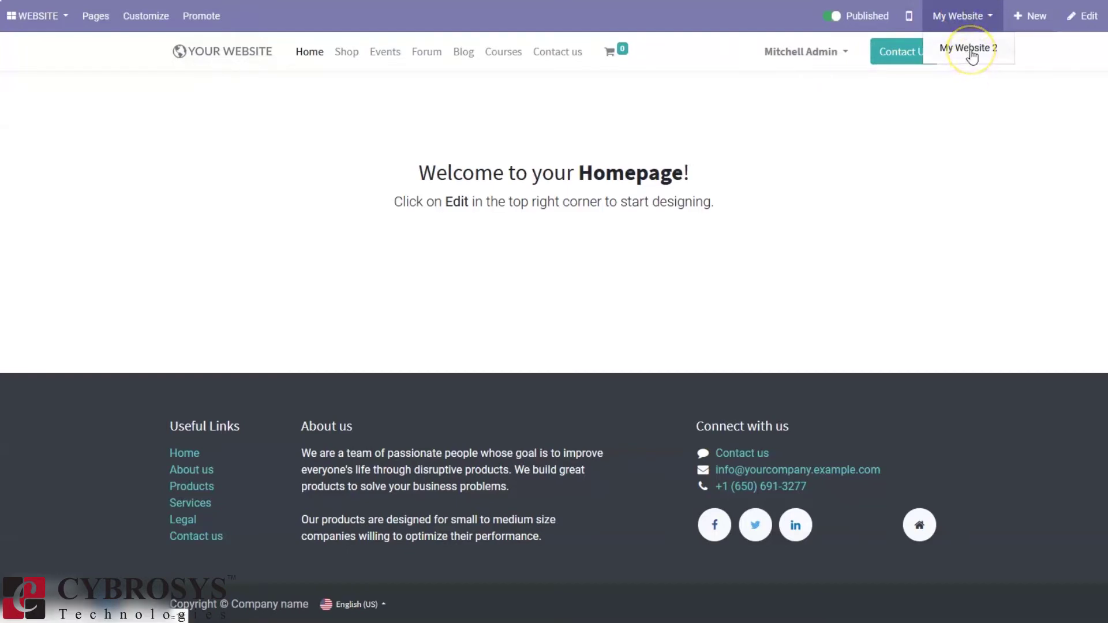
left_click(990, 103)
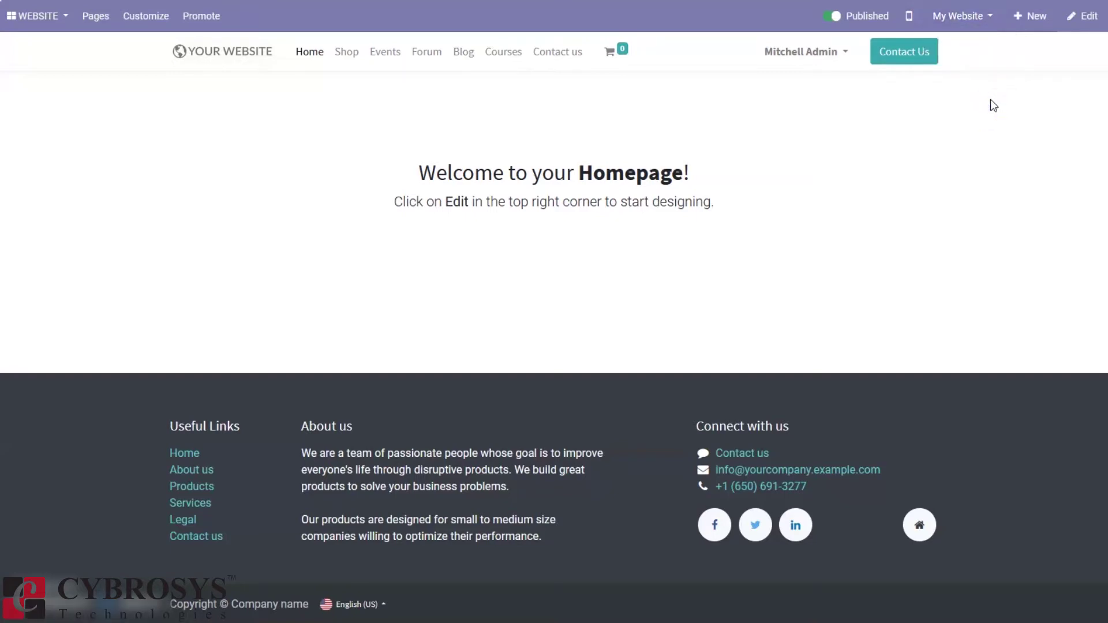
Create a new website page titled "About Us" with Add to menu enabled
left_click(1024, 24)
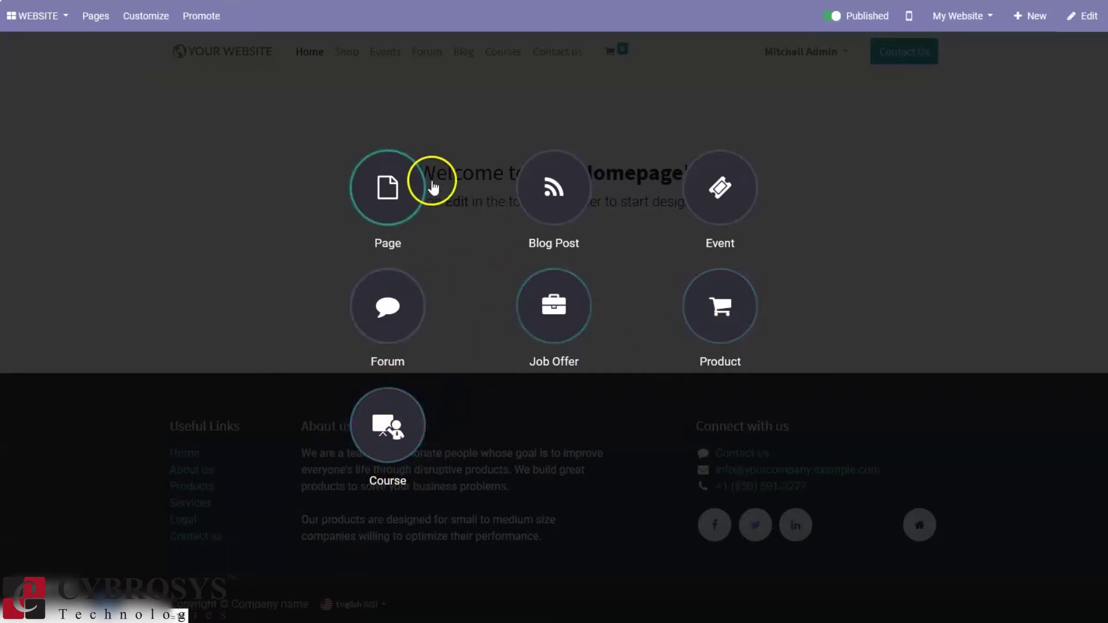
left_click(371, 181)
left_click(549, 69)
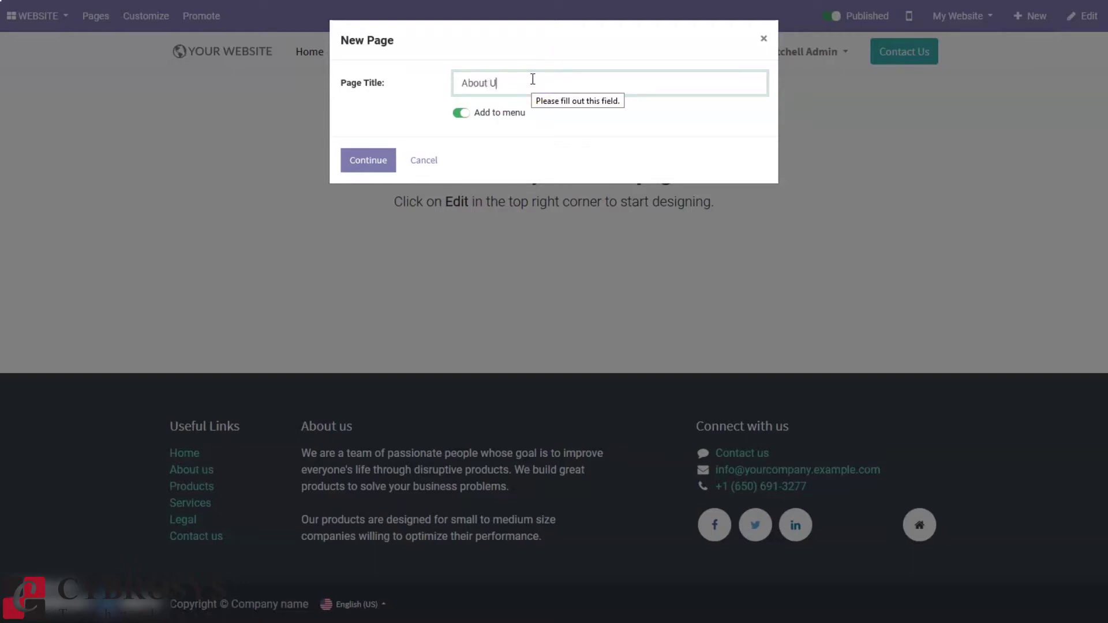
left_click(453, 123)
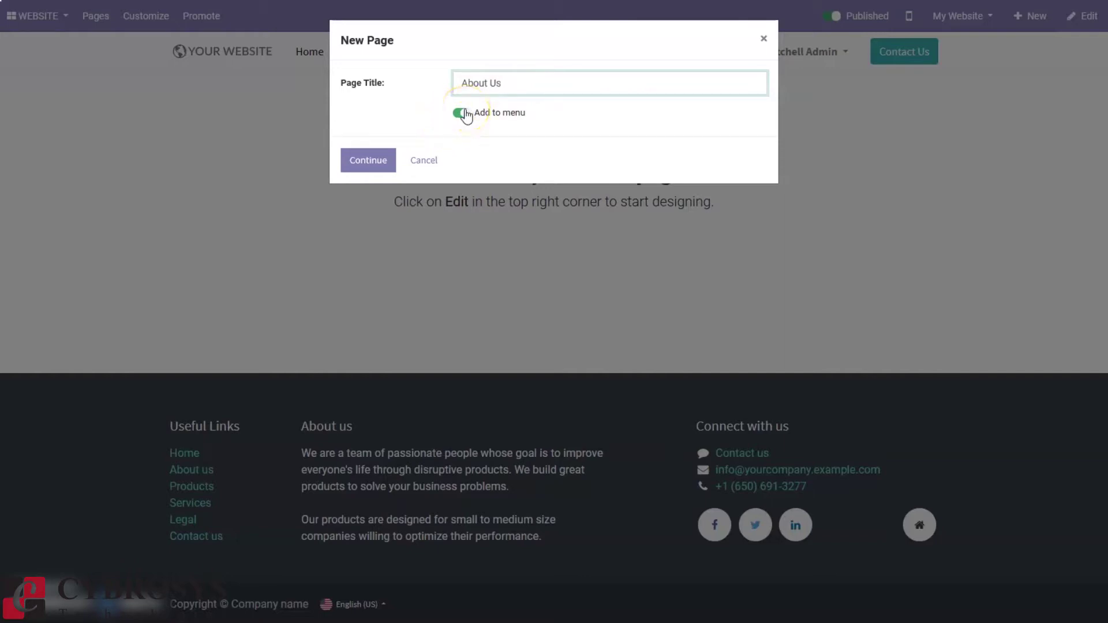
left_click(460, 117)
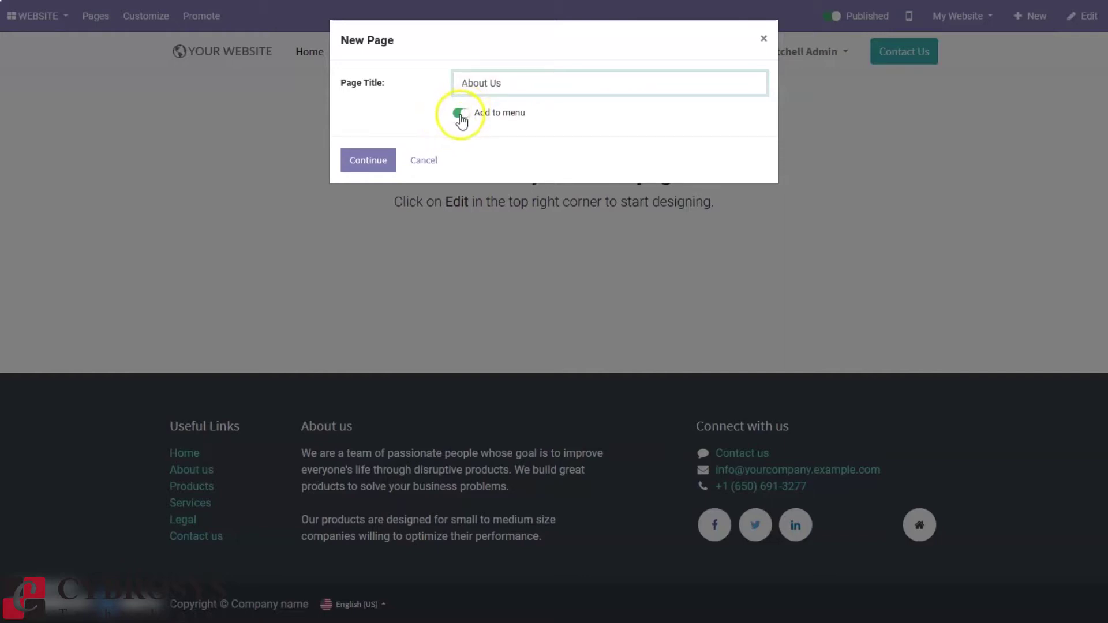
left_click(370, 162)
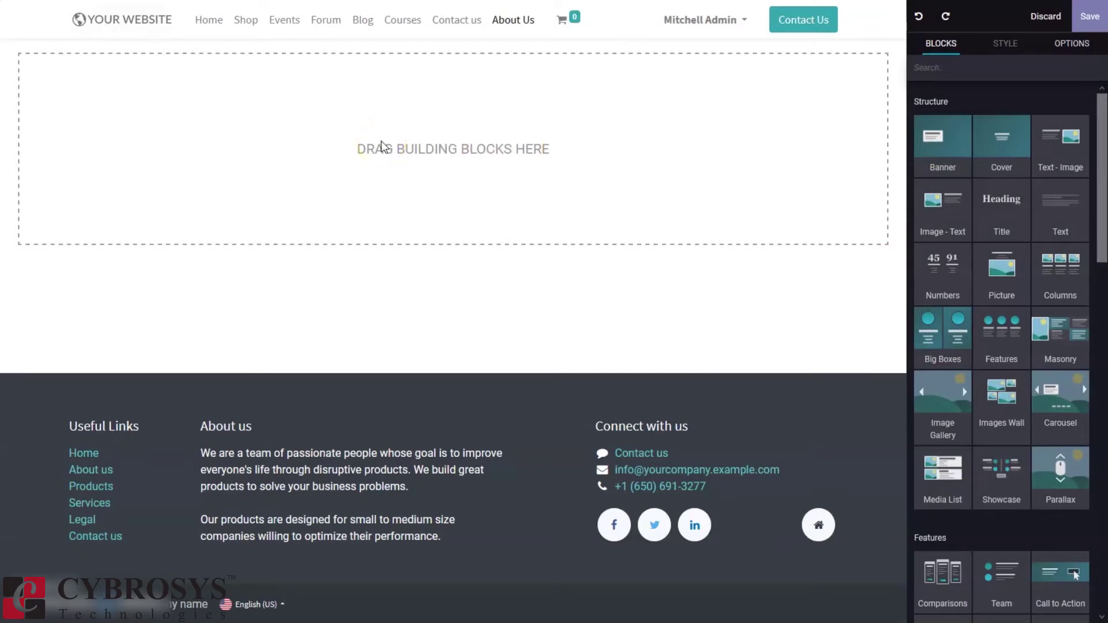
left_click(330, 173)
left_click(445, 231)
left_click(465, 163)
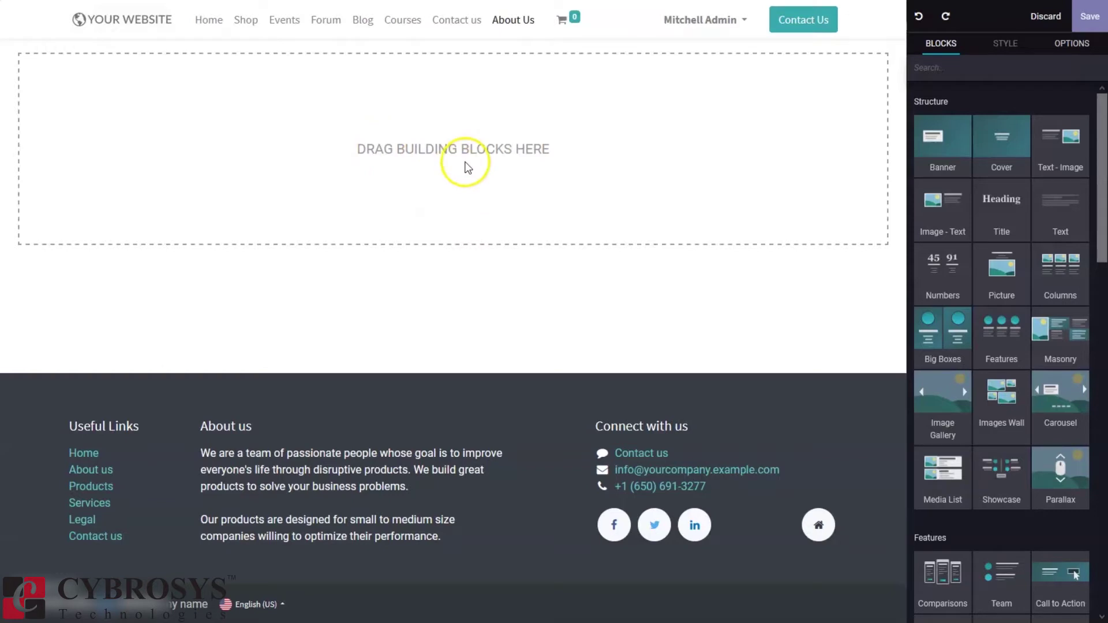
Add a Text - Image block to the empty About Us page and a Columns block above it
mouse_move(1100, 143)
left_mouse_down()
mouse_move(1103, 183)
mouse_move(1101, 145)
left_mouse_up()
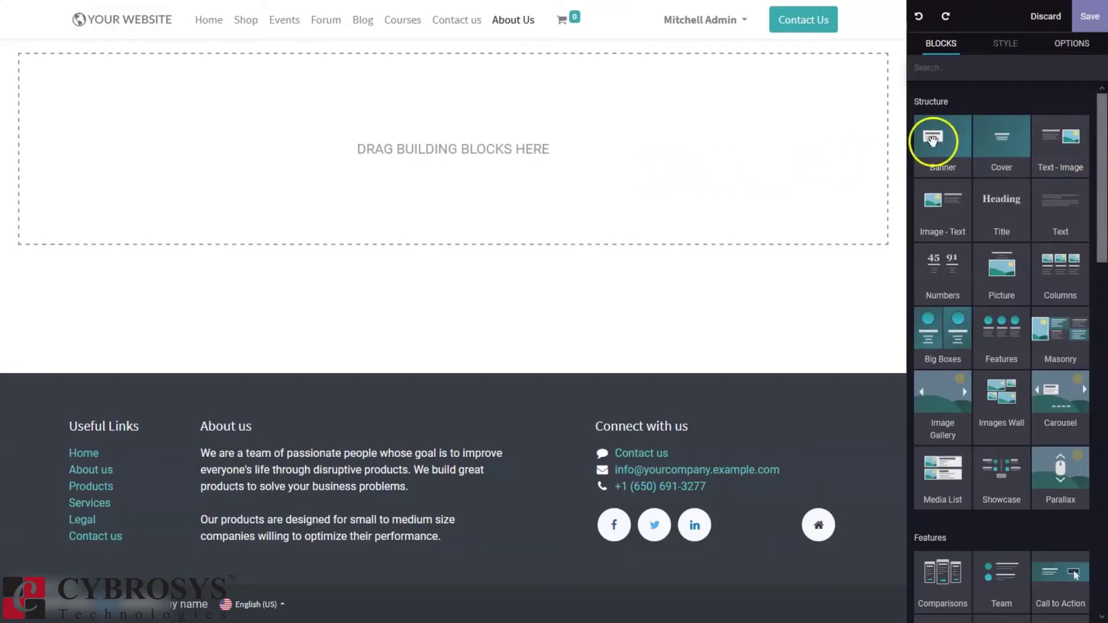
left_click_drag(1058, 144, 876, 159)
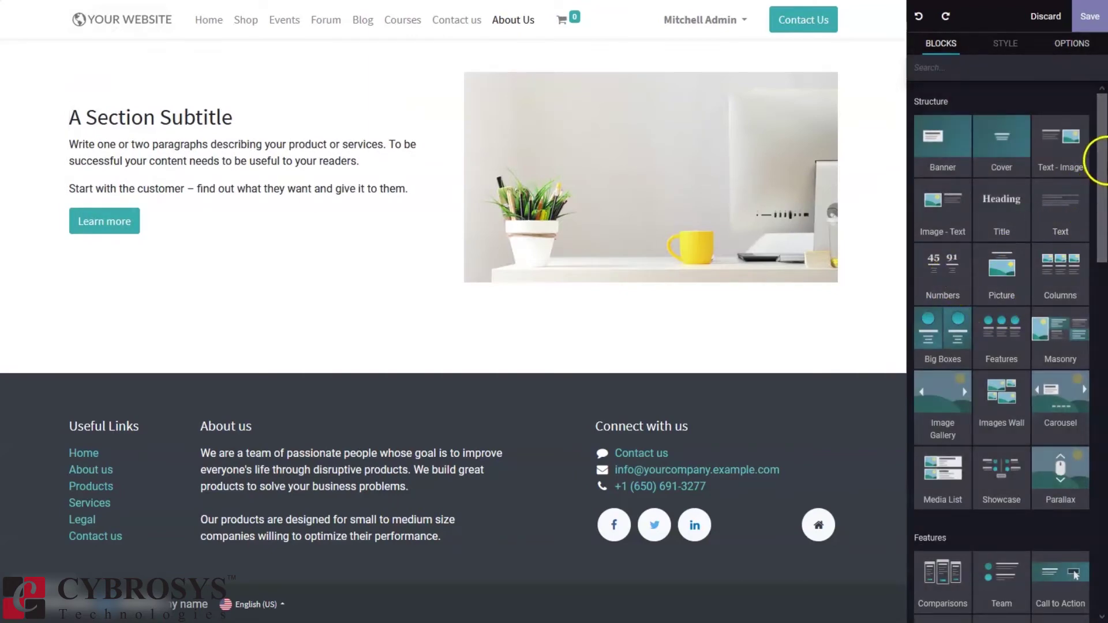
left_click_drag(1102, 162, 1103, 212)
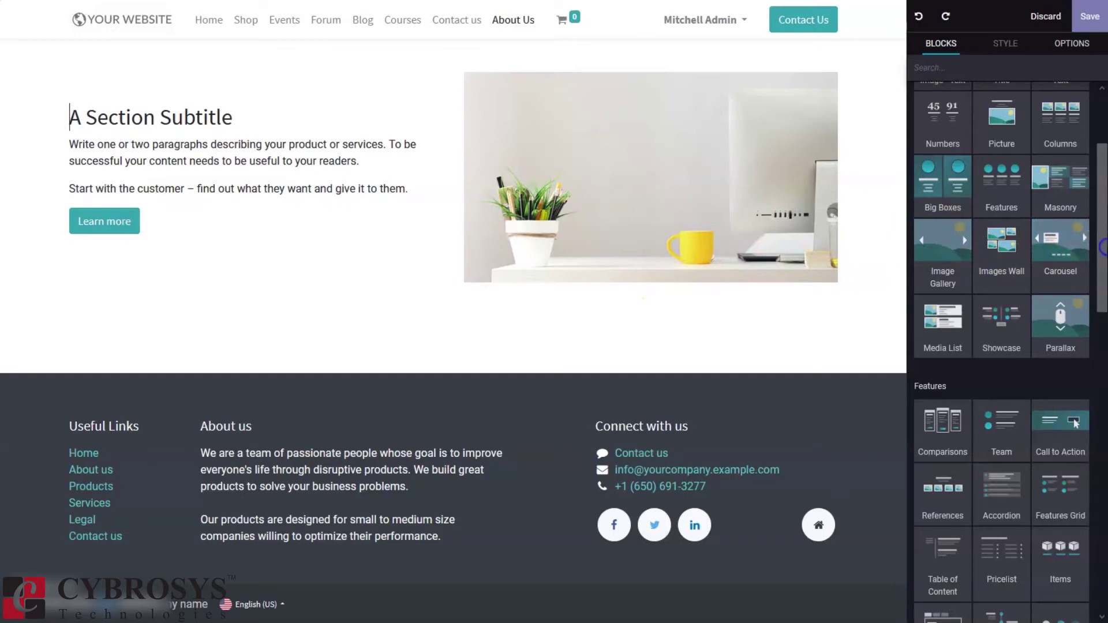
left_click_drag(1056, 104, 665, 196)
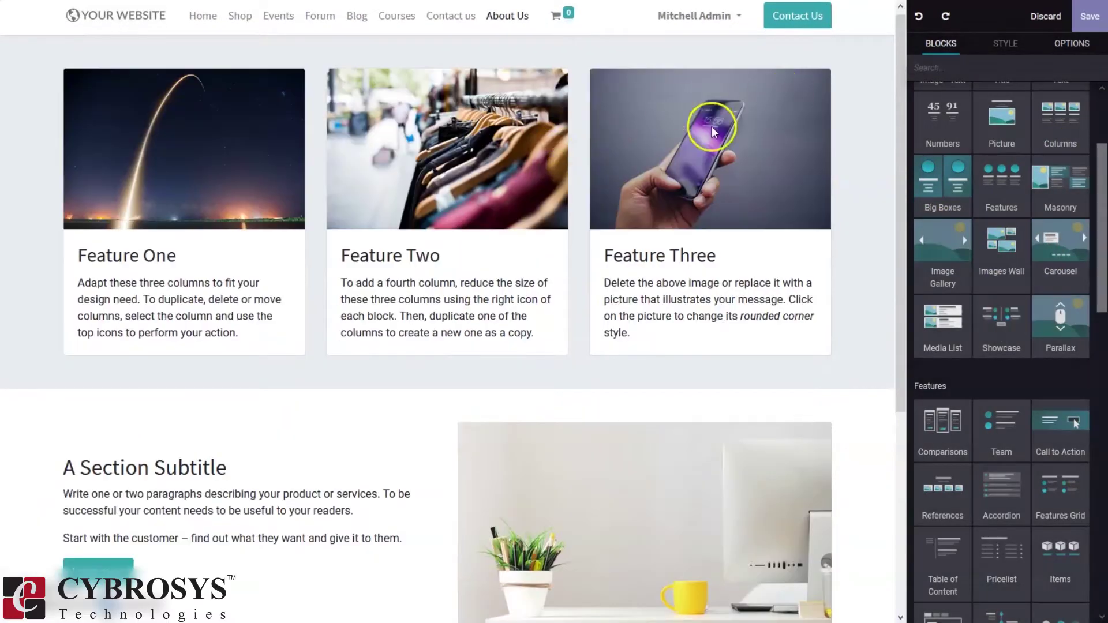
Insert a Pricelist block between the Columns and Text - Image blocks, and a Form block below its Menu heading
left_click_drag(1102, 219, 1103, 301)
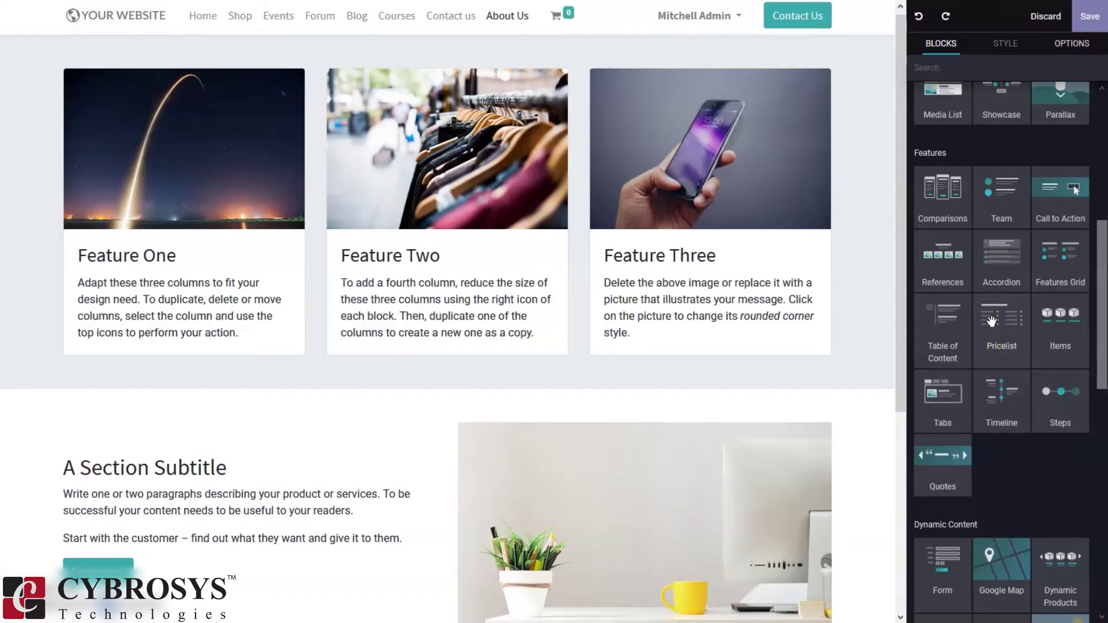
left_click_drag(991, 320, 647, 294)
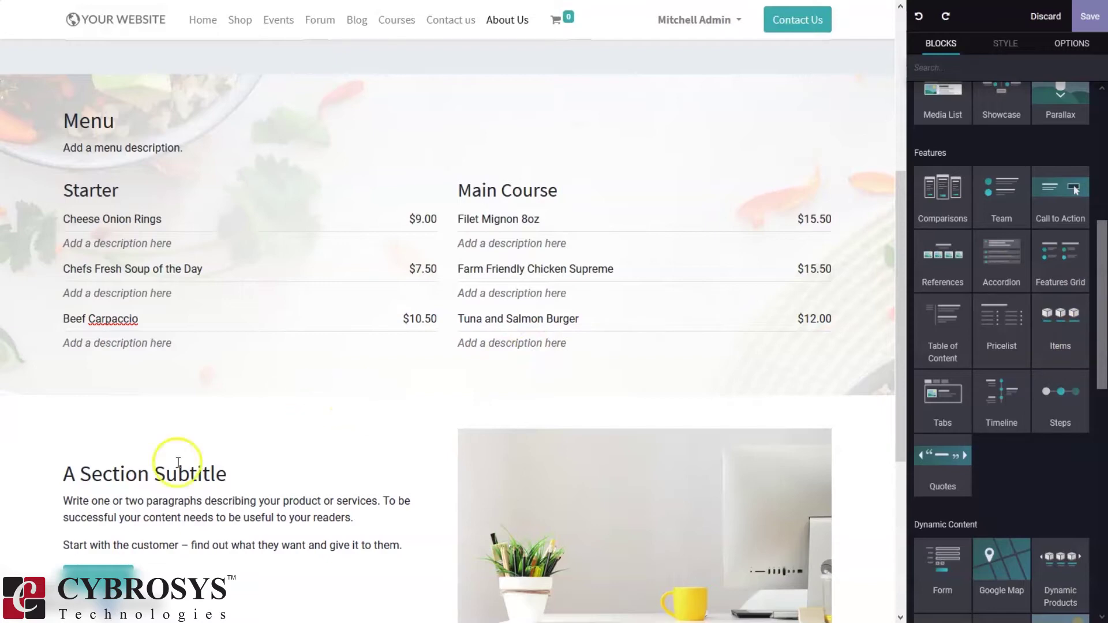
left_click_drag(1103, 263, 1103, 384)
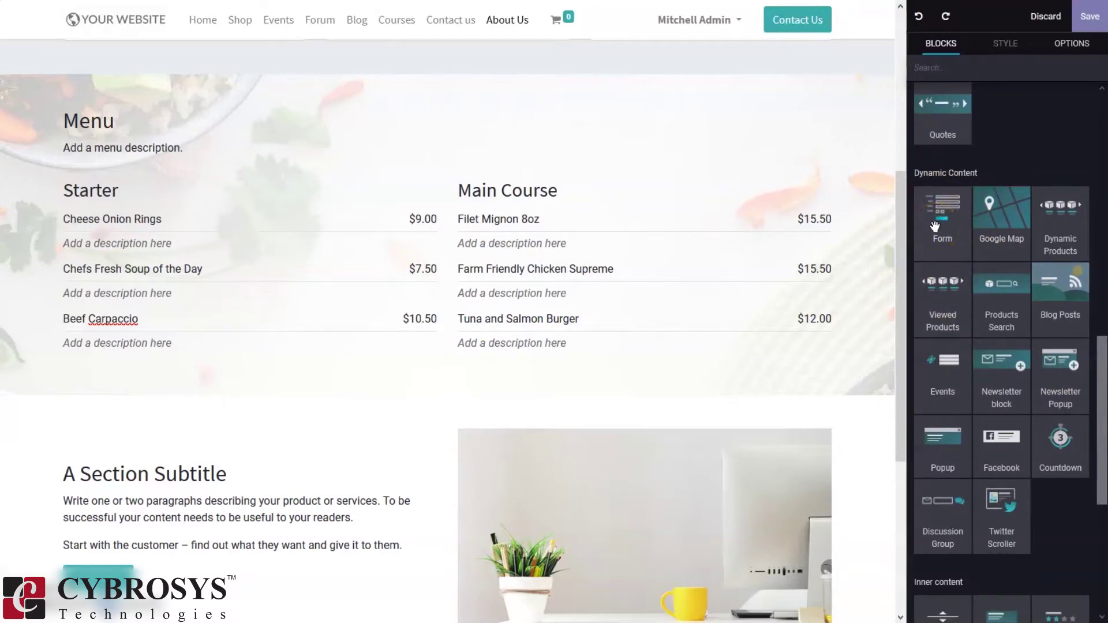
left_click_drag(934, 226, 611, 186)
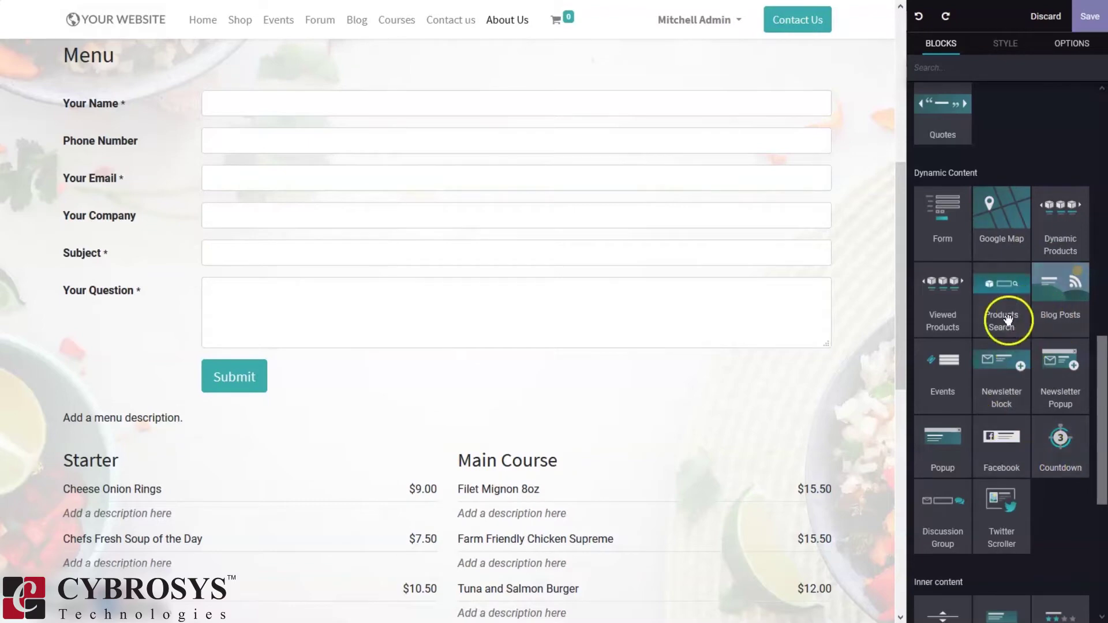
Look through the remaining Dynamic Content and Inner content blocks and the style options of the form's fields
left_click_drag(1102, 396, 1102, 454)
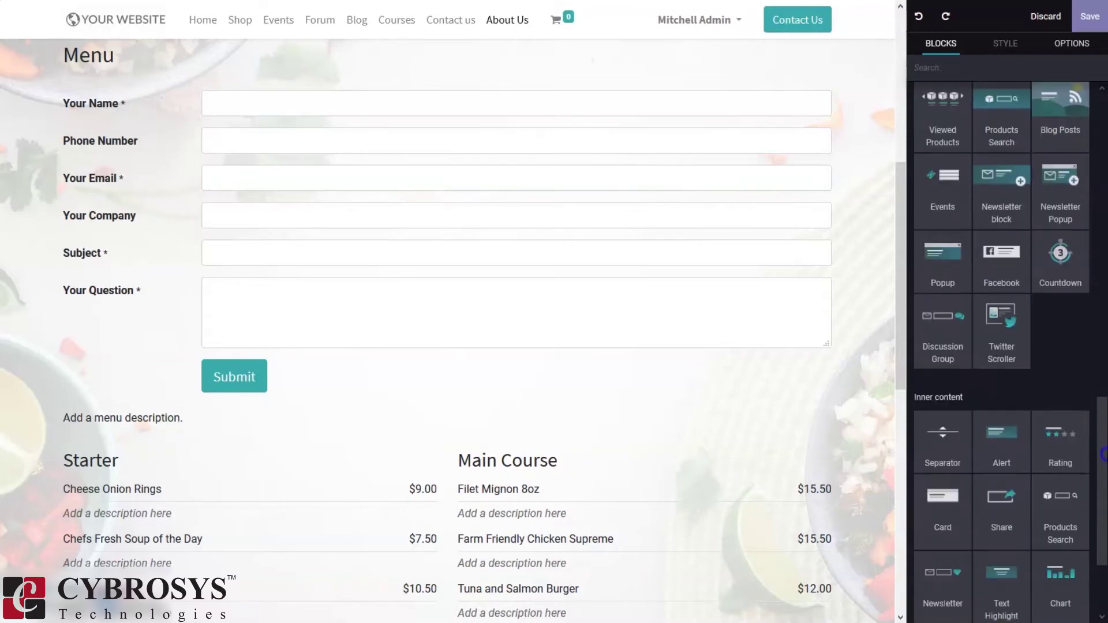
scroll(1002, 346, "down", 3)
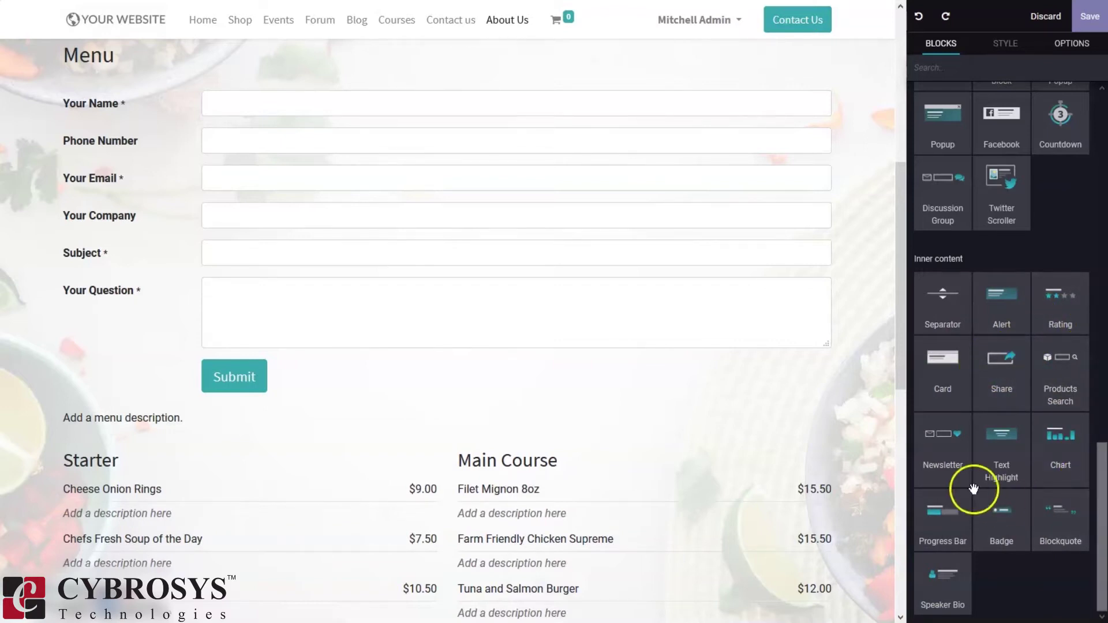
left_click_drag(1099, 530, 1103, 214)
left_click_drag(1105, 217, 1105, 172)
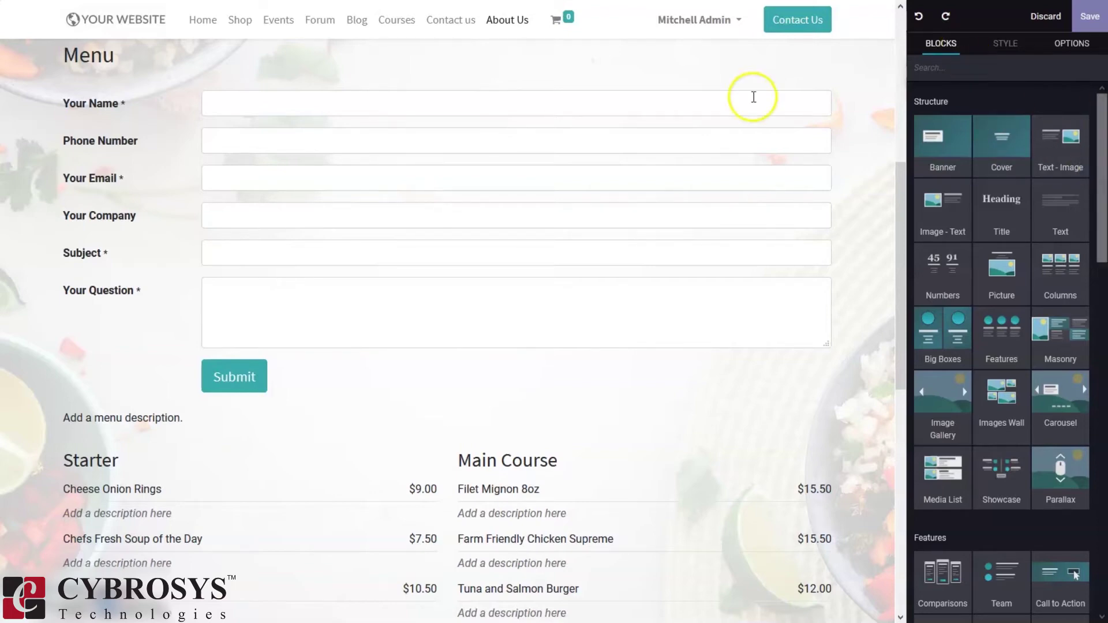
left_click(472, 98)
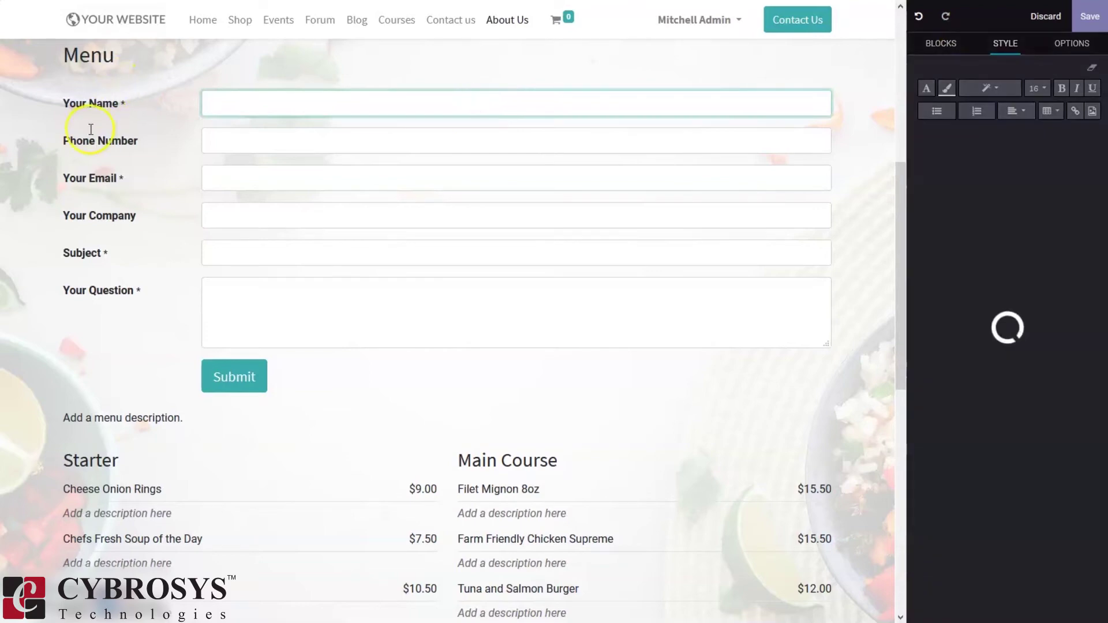
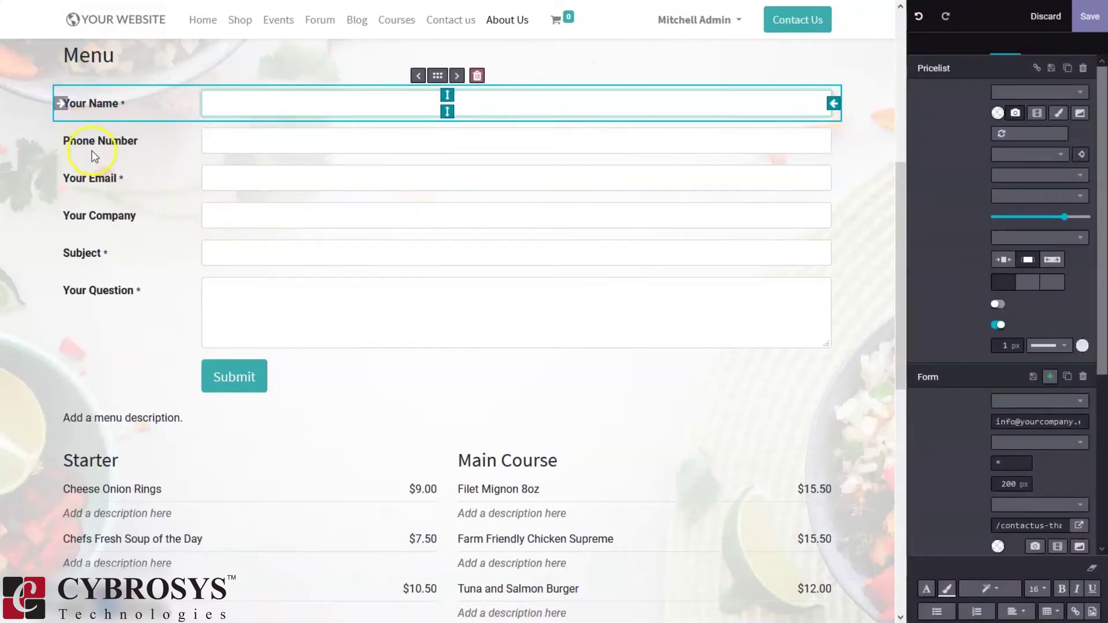
left_click(94, 152)
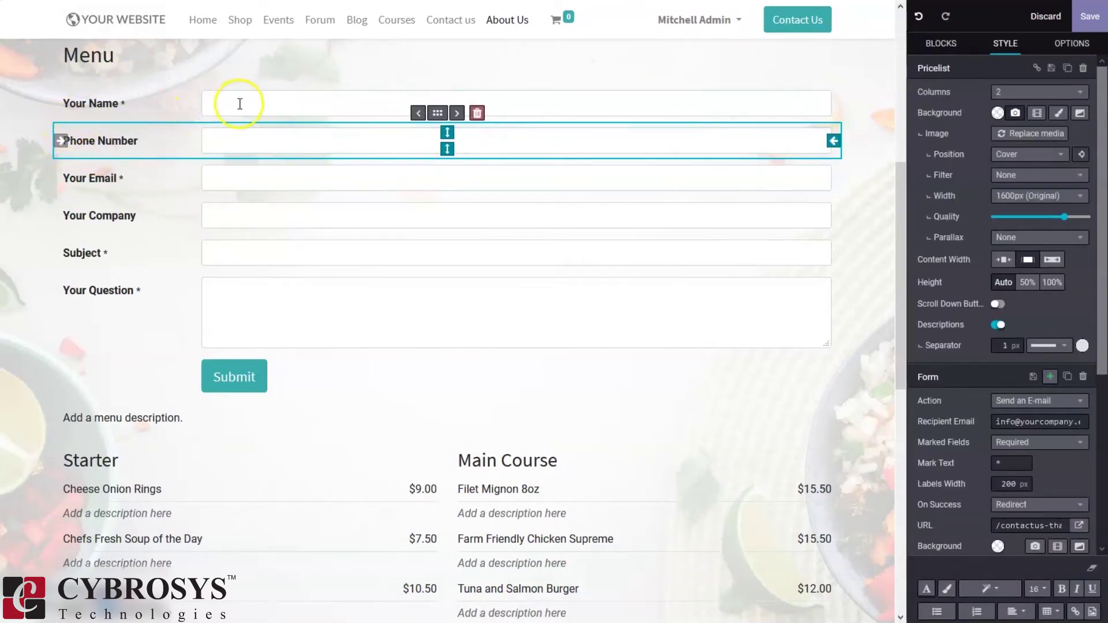
left_click(205, 220)
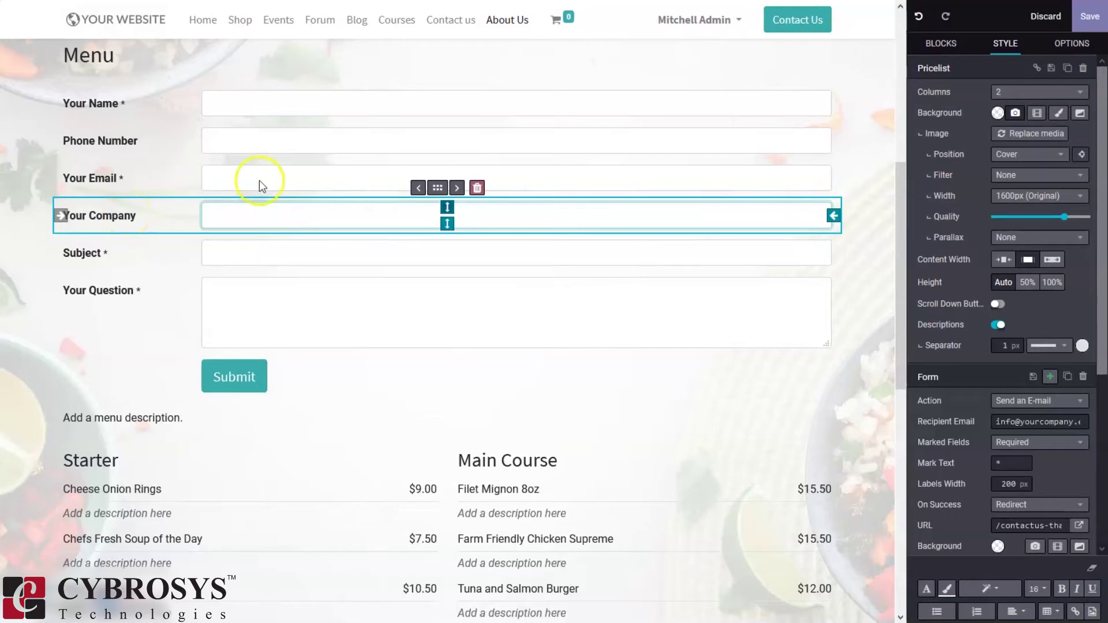
left_click(1006, 45)
Set the Pricelist block's number of columns to 4
left_click(503, 443)
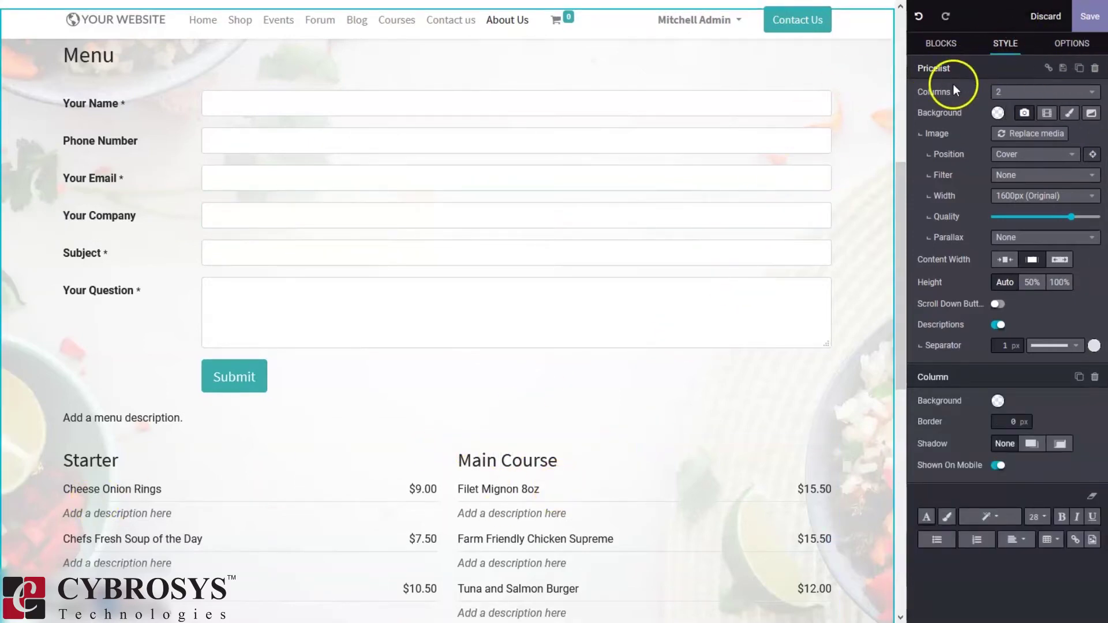
left_click(989, 92)
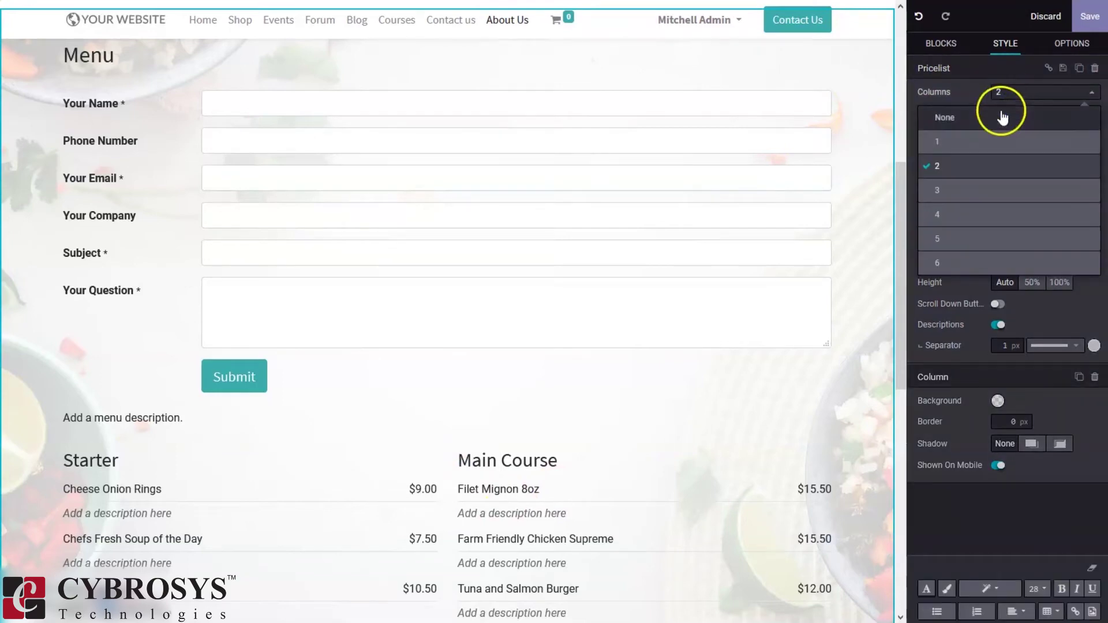
left_click(961, 215)
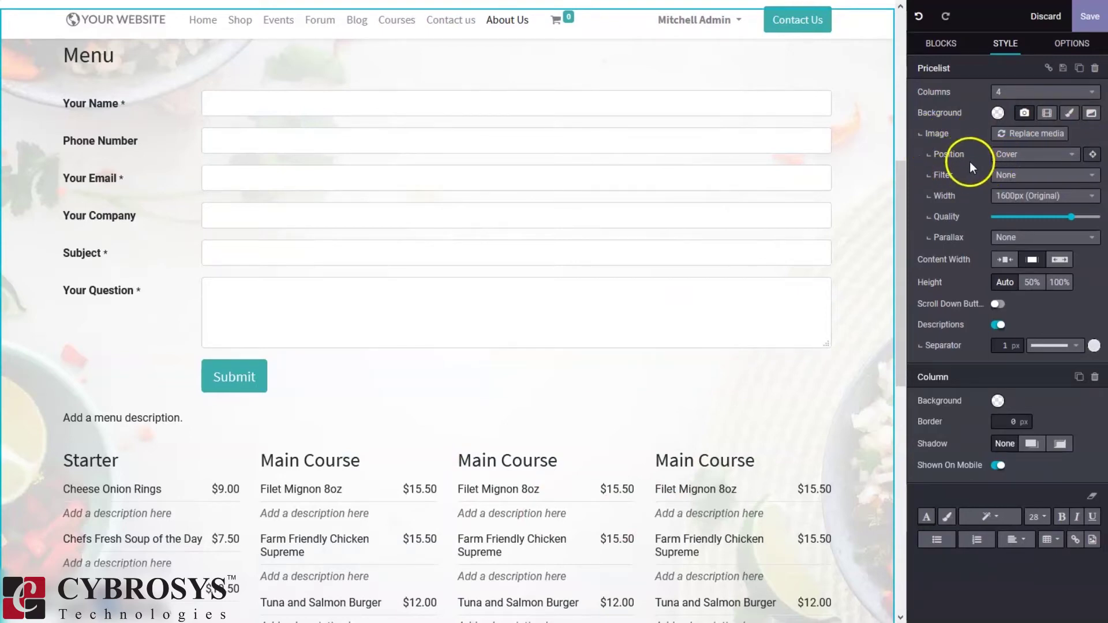
Review the Pricelist background's position options, and try a narrower content width before restoring the regular one
left_click(1059, 154)
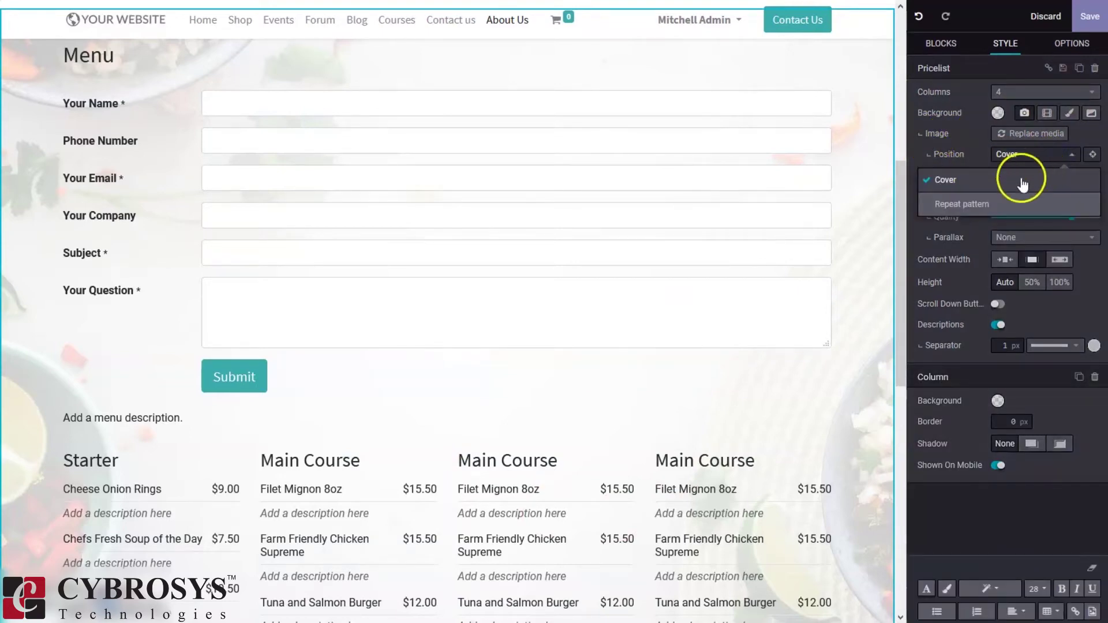
left_click(1102, 191)
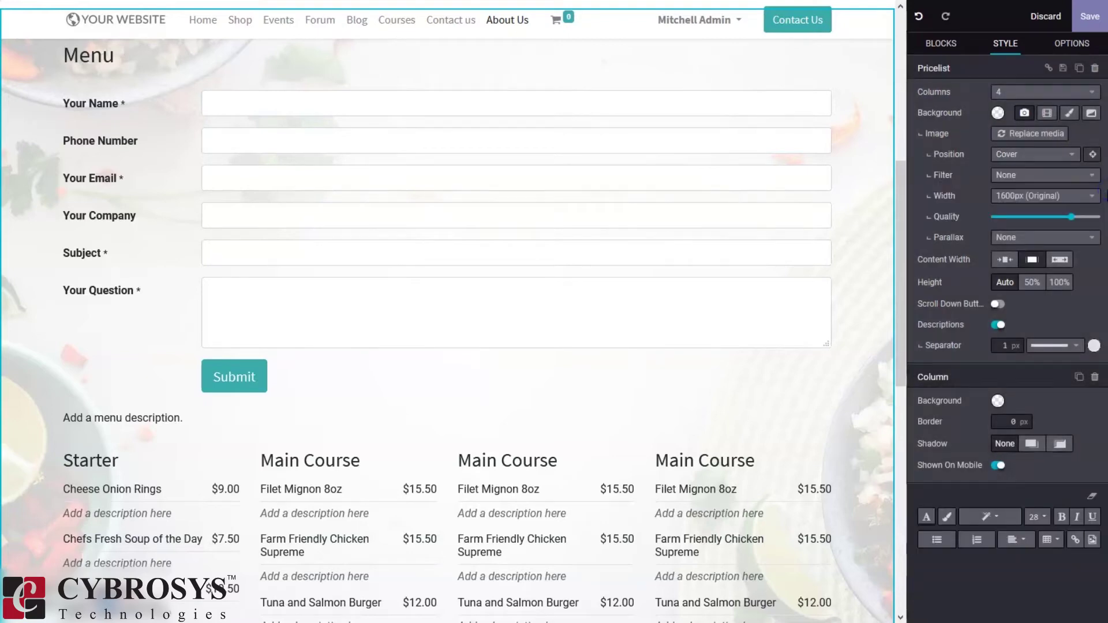
left_click(1005, 260)
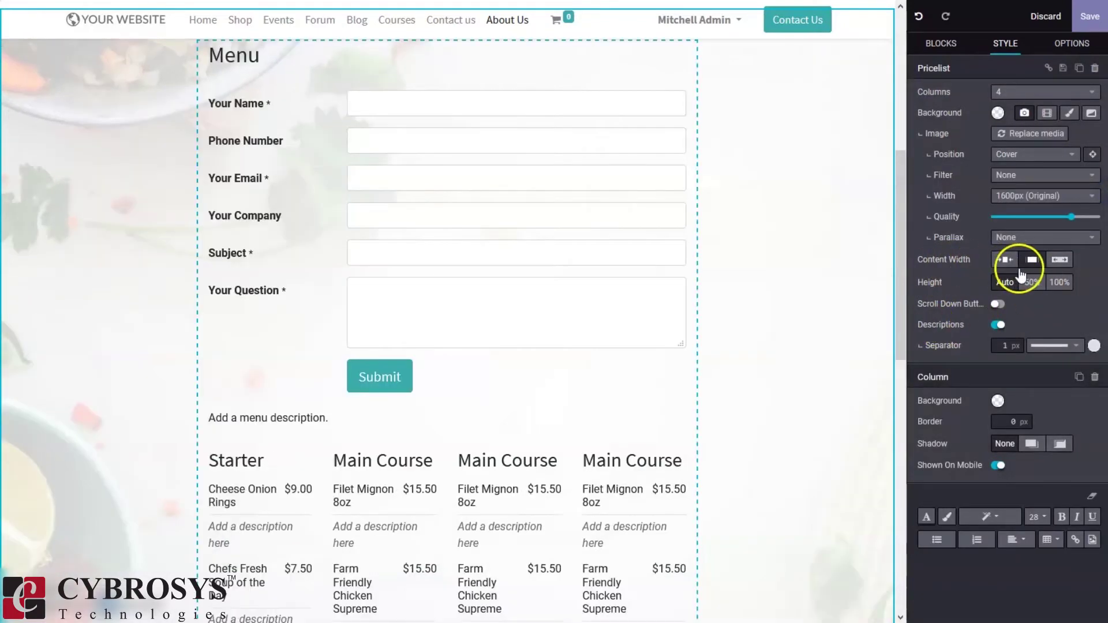
left_click(1032, 259)
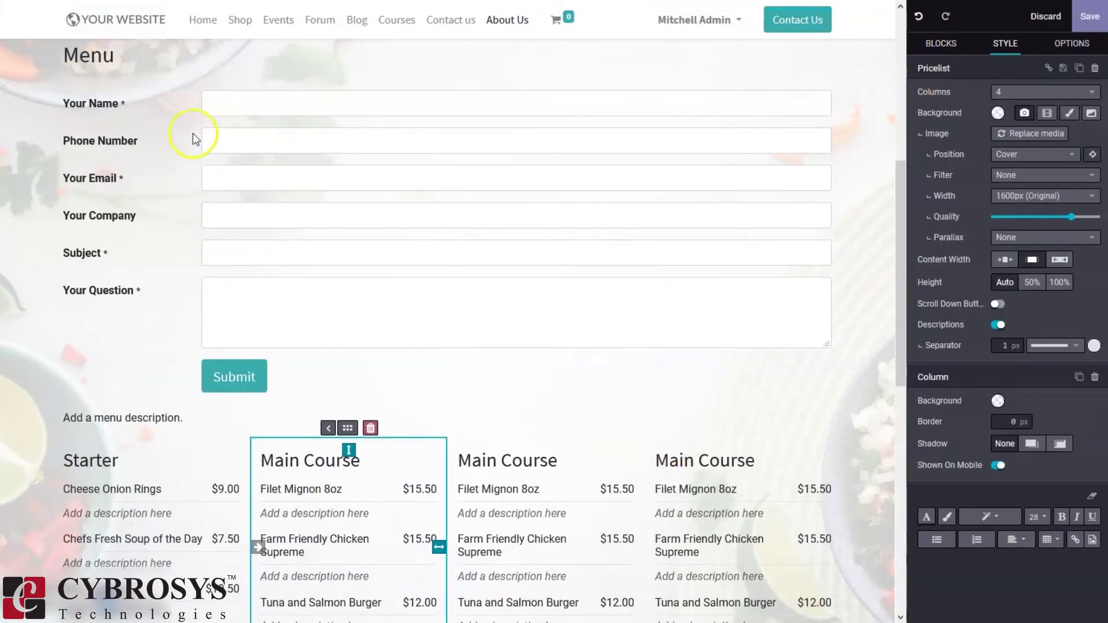
Review the style options of the form and its Submit button, and the website's theme colors and theme options
left_click(227, 377)
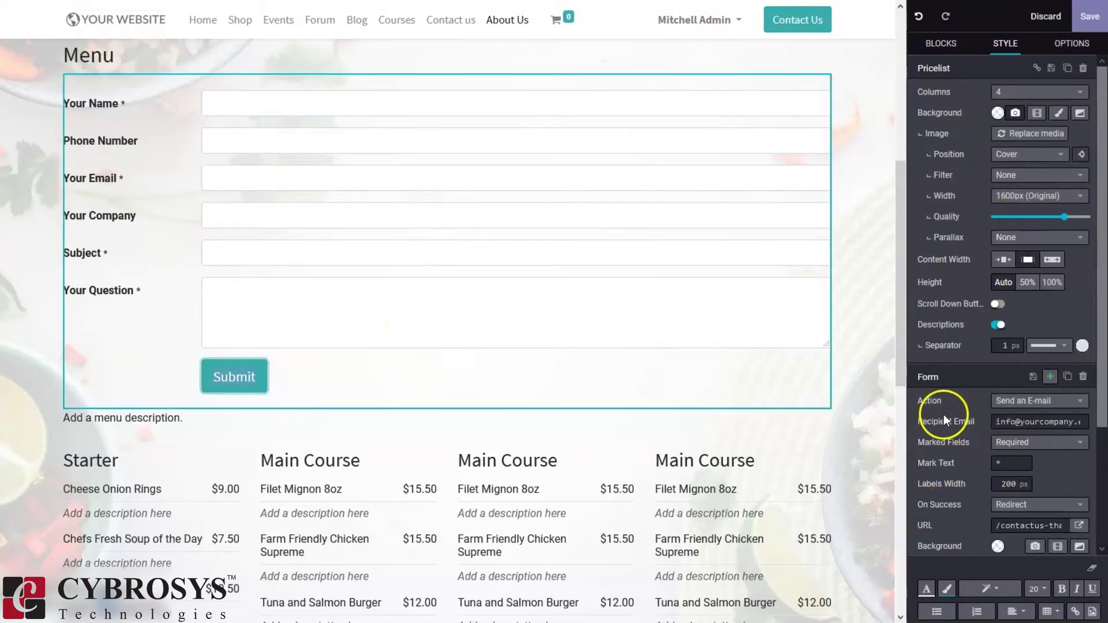
left_click_drag(1099, 311, 1103, 516)
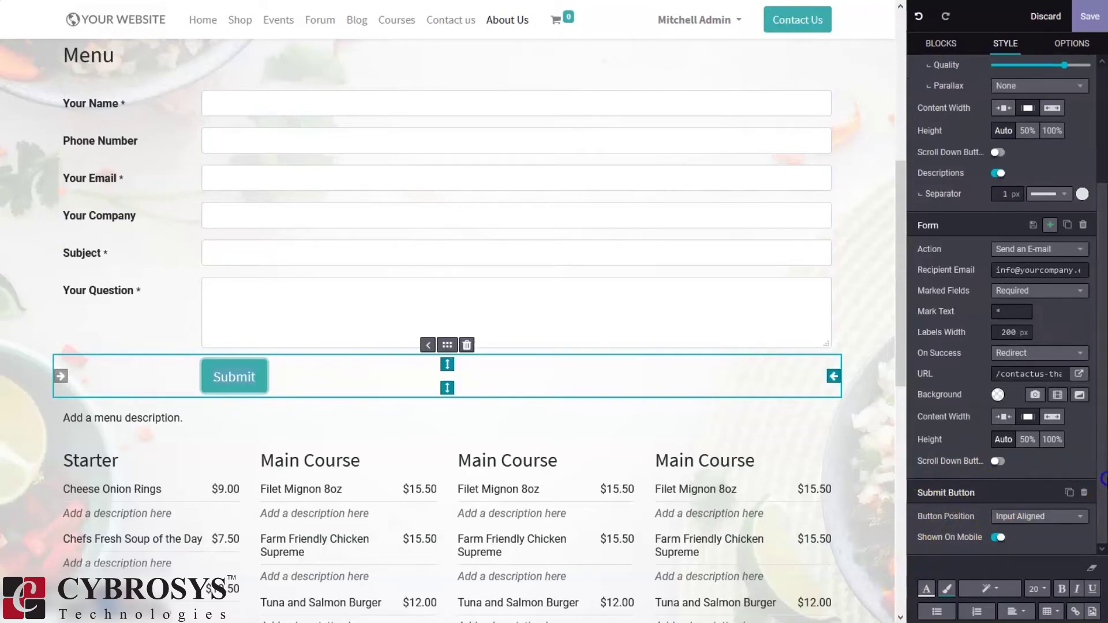
left_click_drag(1099, 470, 1103, 308)
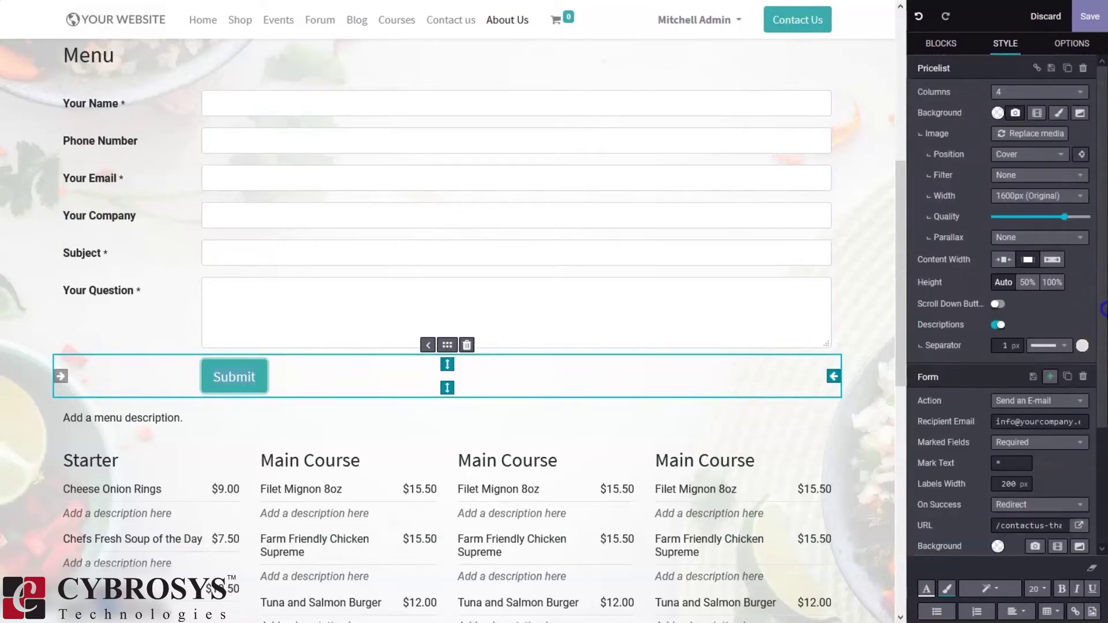
left_click(1067, 45)
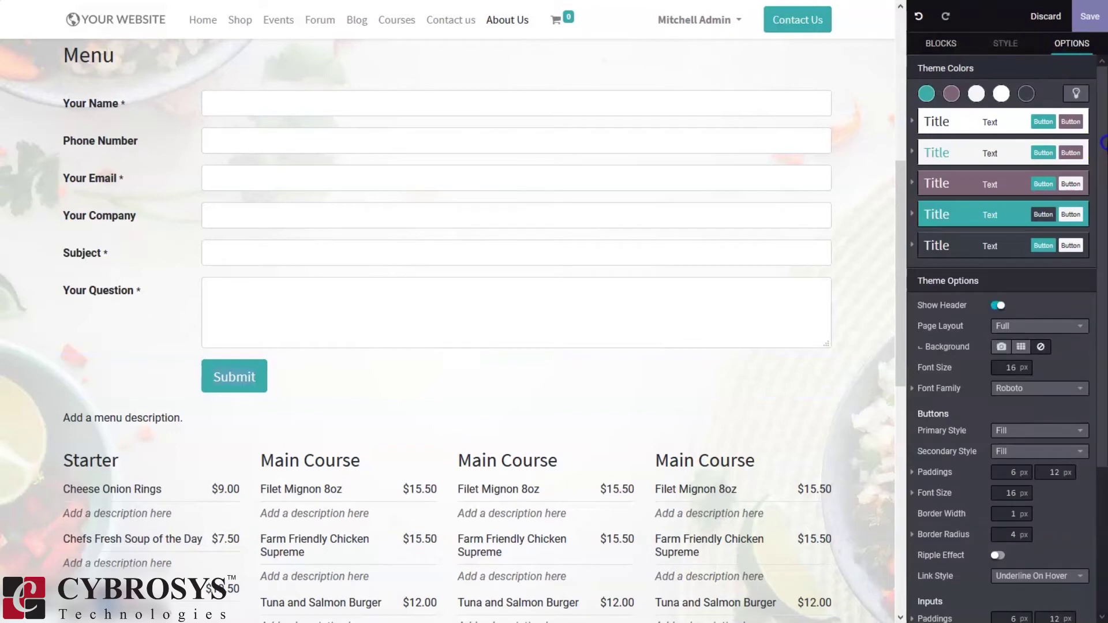
left_click_drag(1104, 144, 1104, 252)
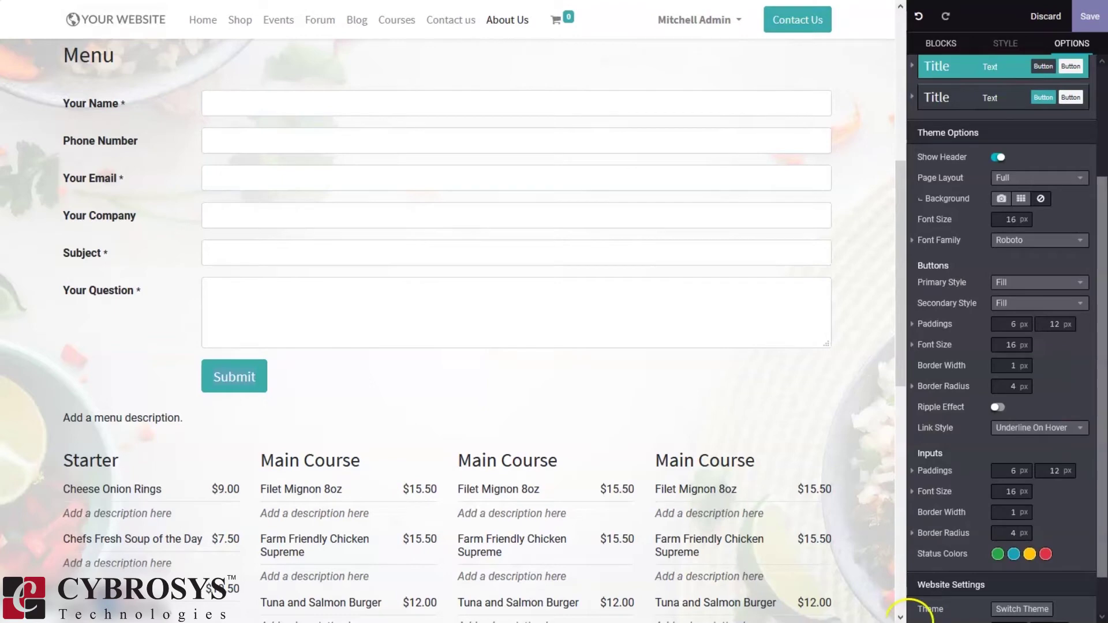
scroll(1103, 411, "up", 3)
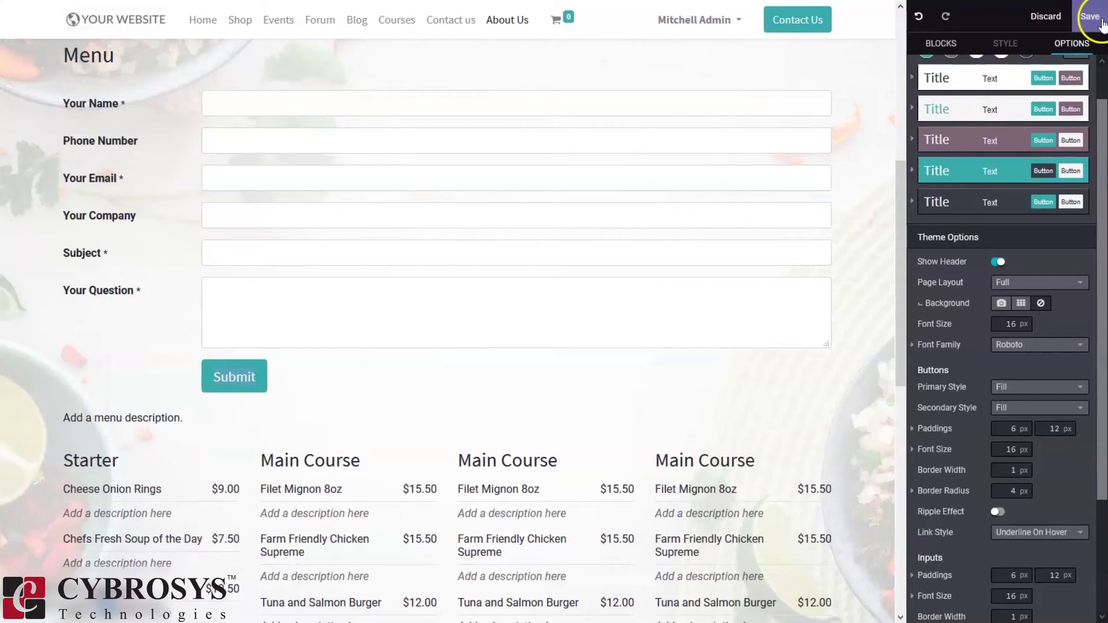
Save the page's edits and publish the About Us page
left_click(1032, 21)
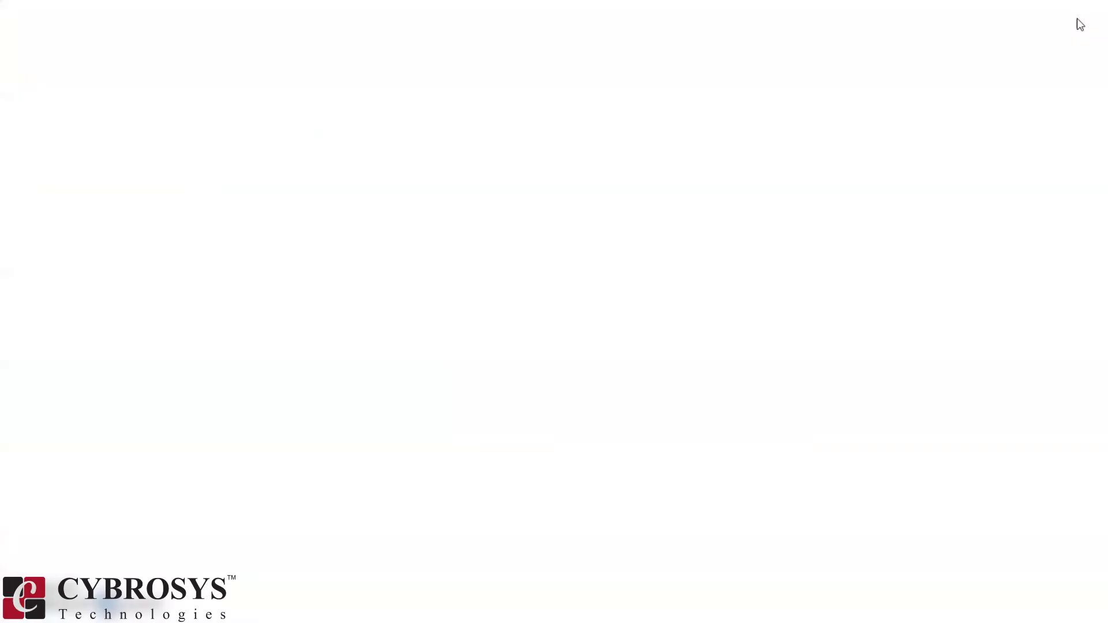
left_click(854, 333)
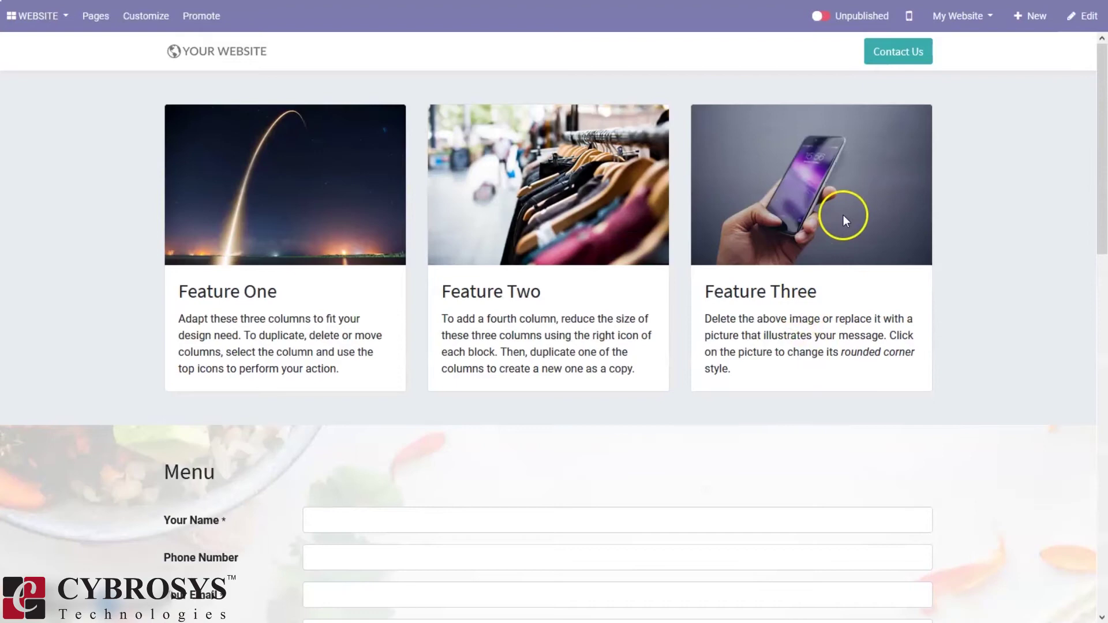
left_click(827, 20)
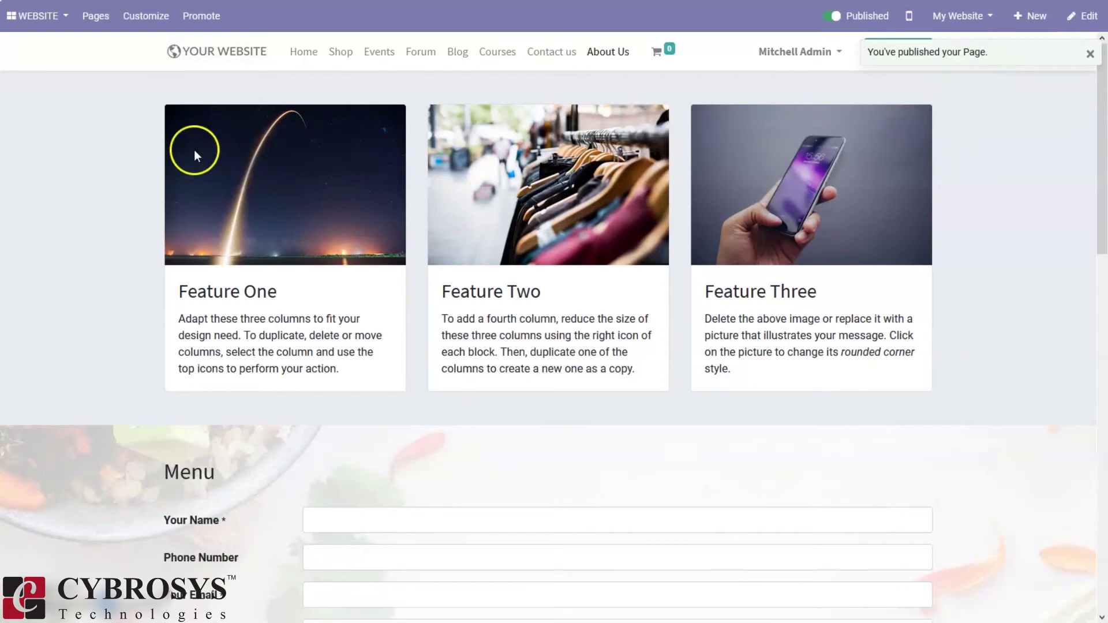
Look over the entries of the website's navigation menu in its editor and close it without changes
left_click(103, 22)
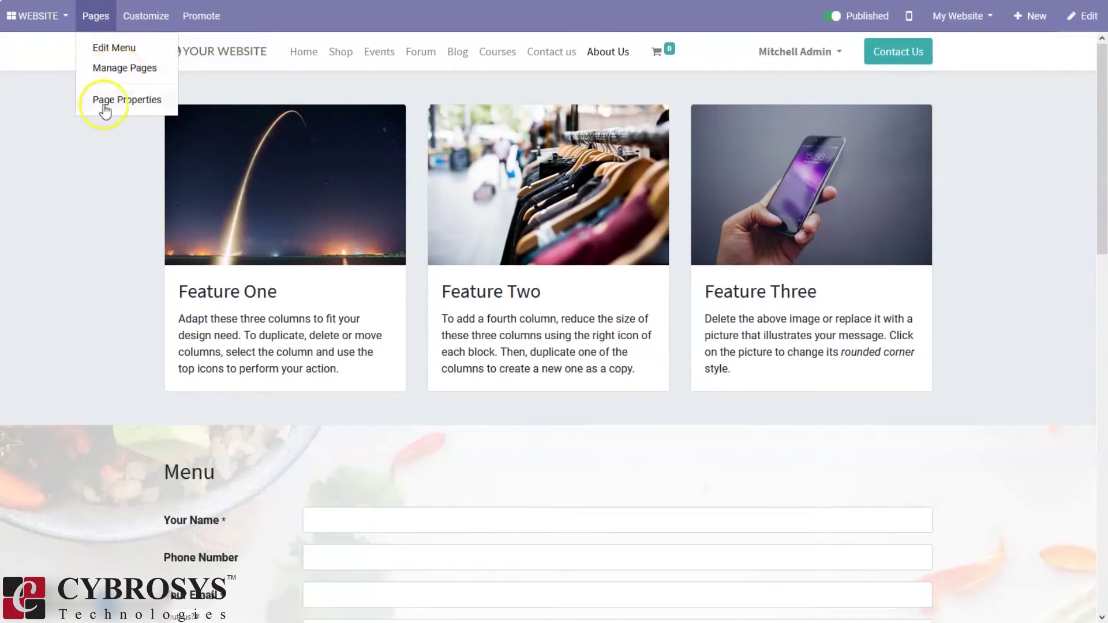
left_click(100, 42)
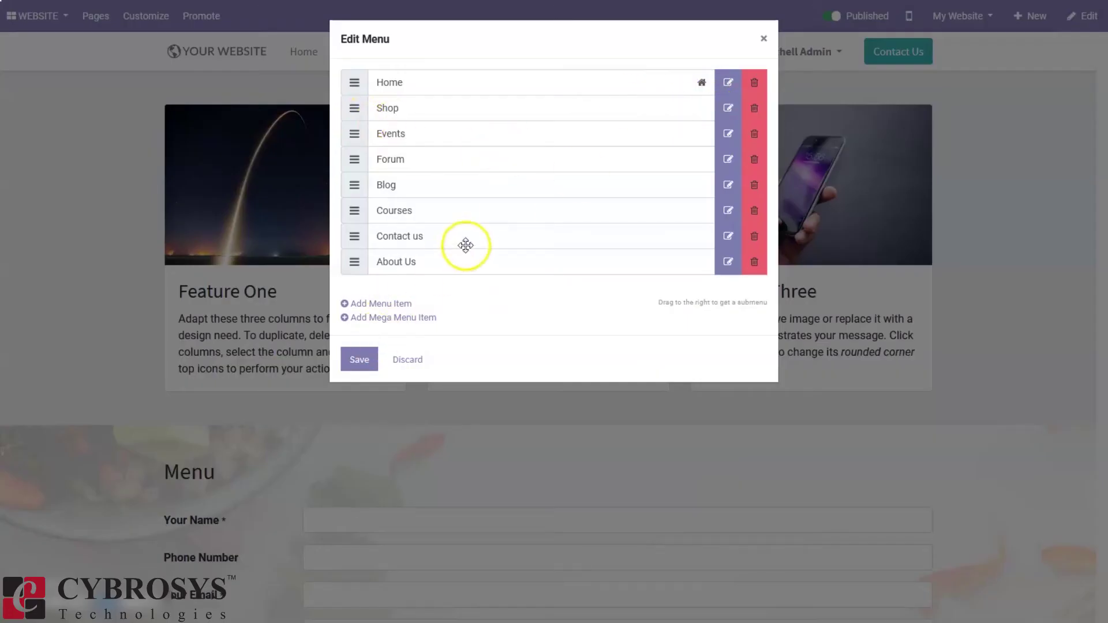
left_click(763, 38)
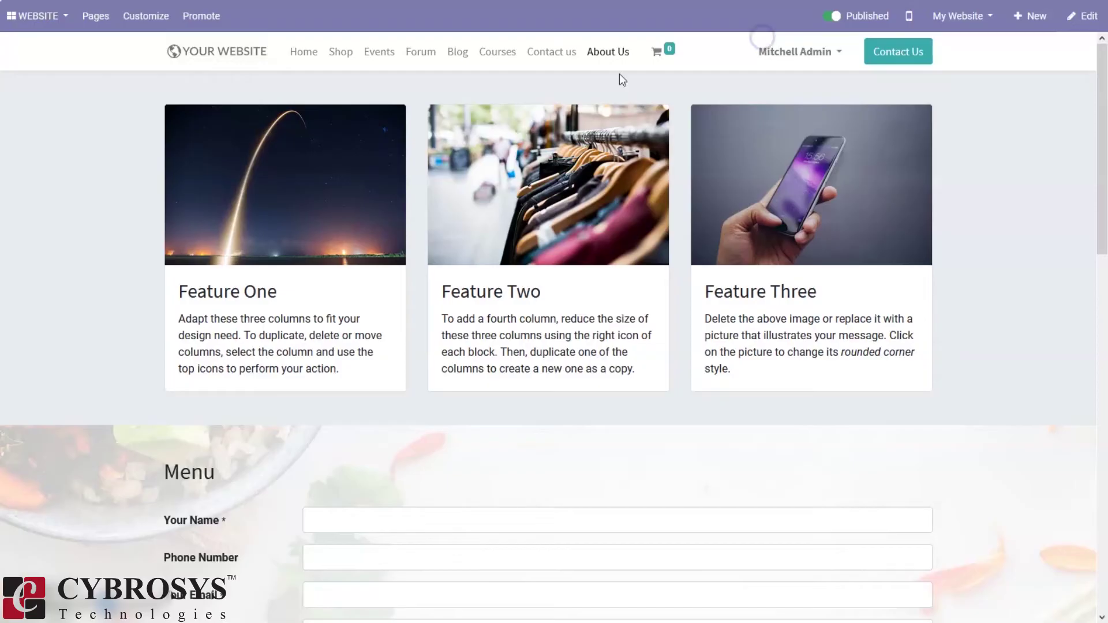
Examine the About Us page's name, URL and publishing settings in its page properties
left_click(97, 17)
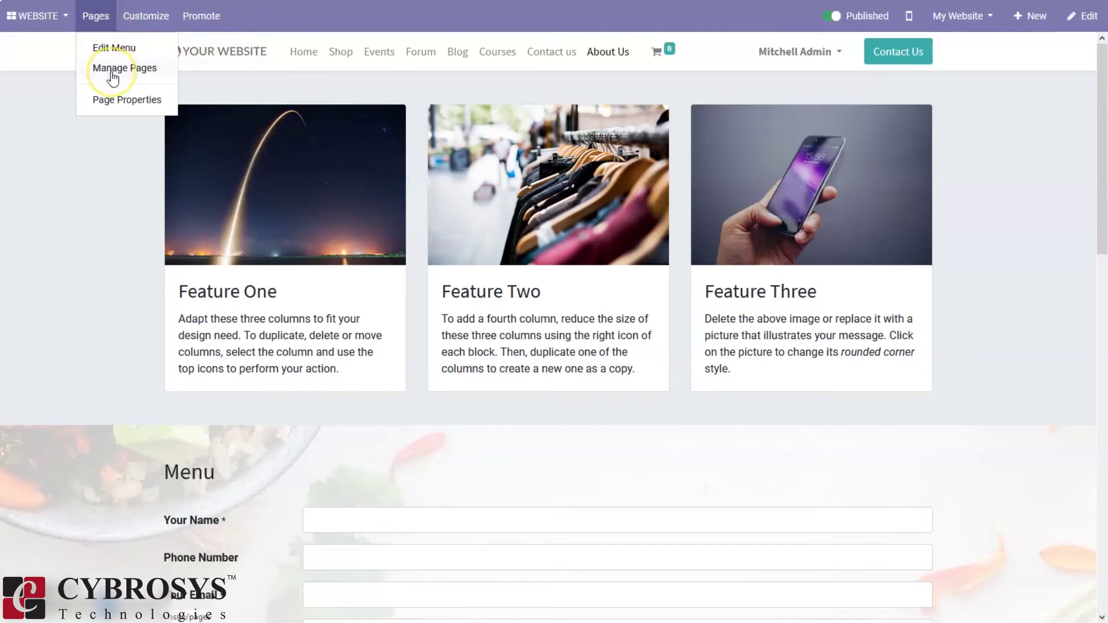
left_click(113, 104)
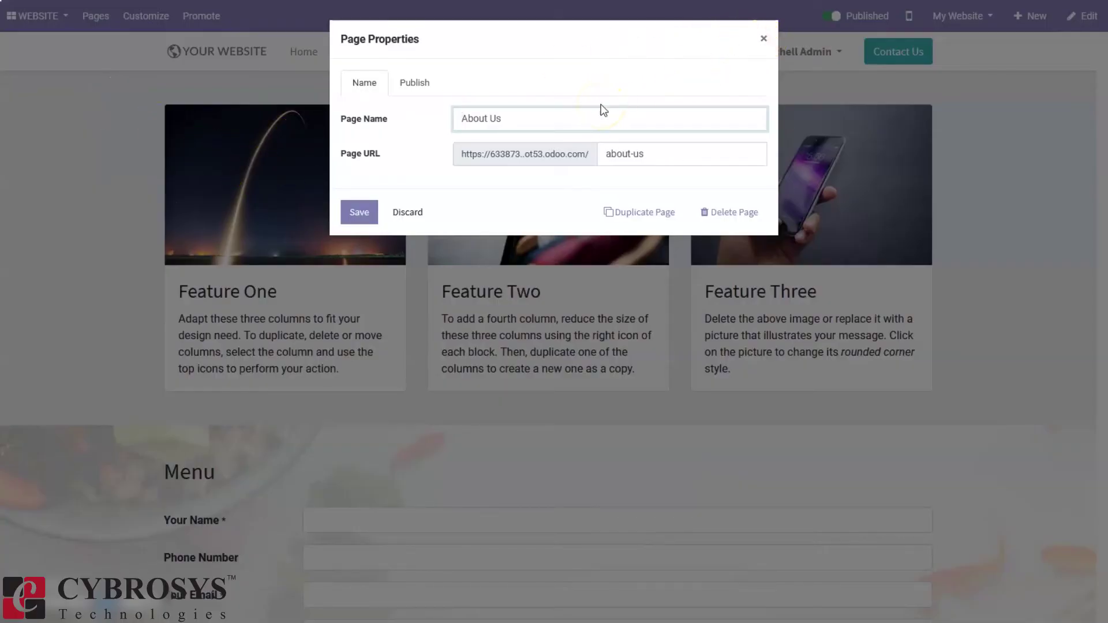
left_click(469, 119)
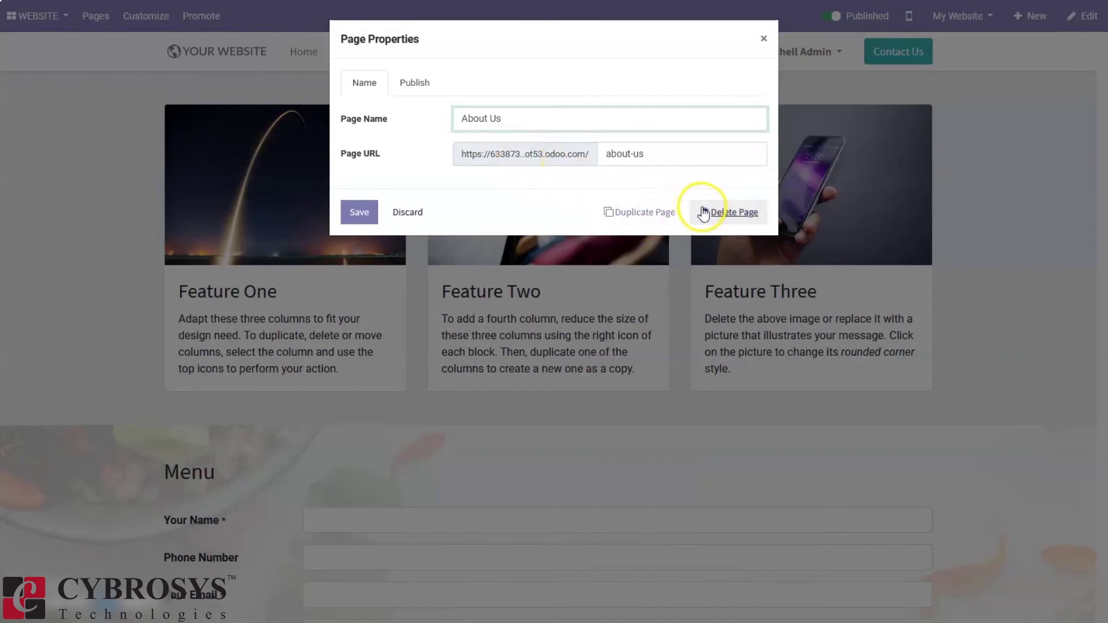
left_click(413, 83)
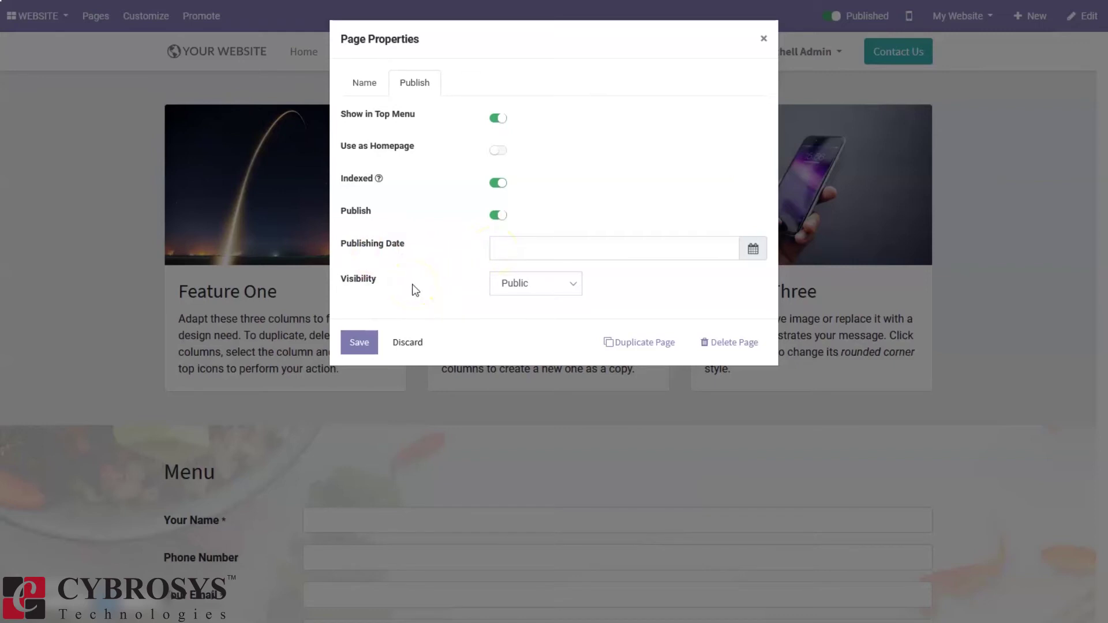
Try the Signed In, Some Users and Password visibility options for the page and close its properties without saving
left_click(539, 288)
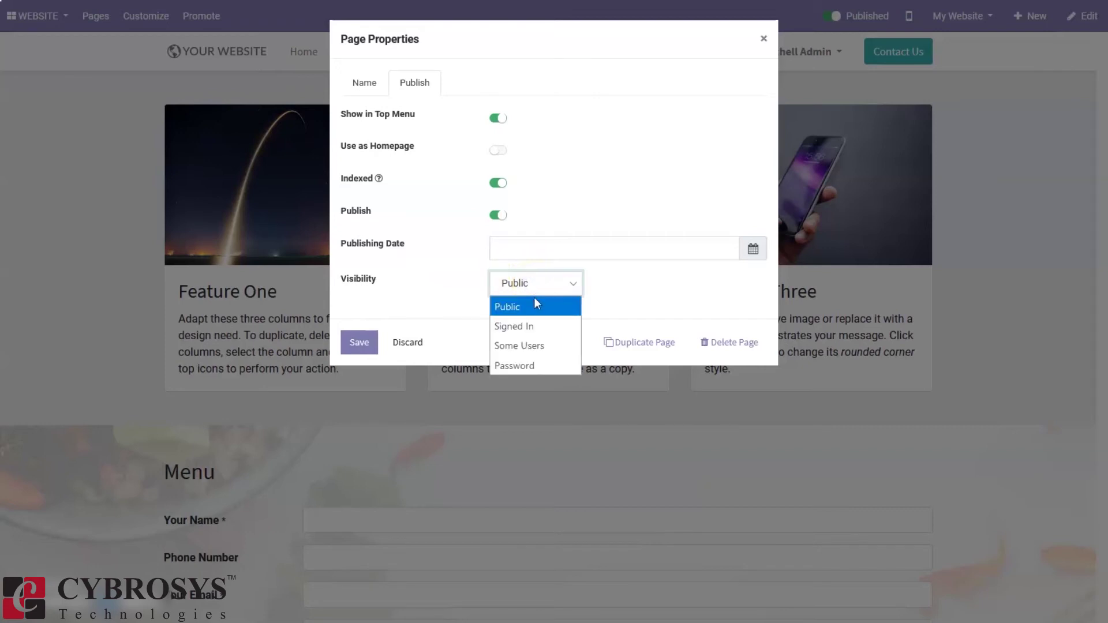
left_click(523, 324)
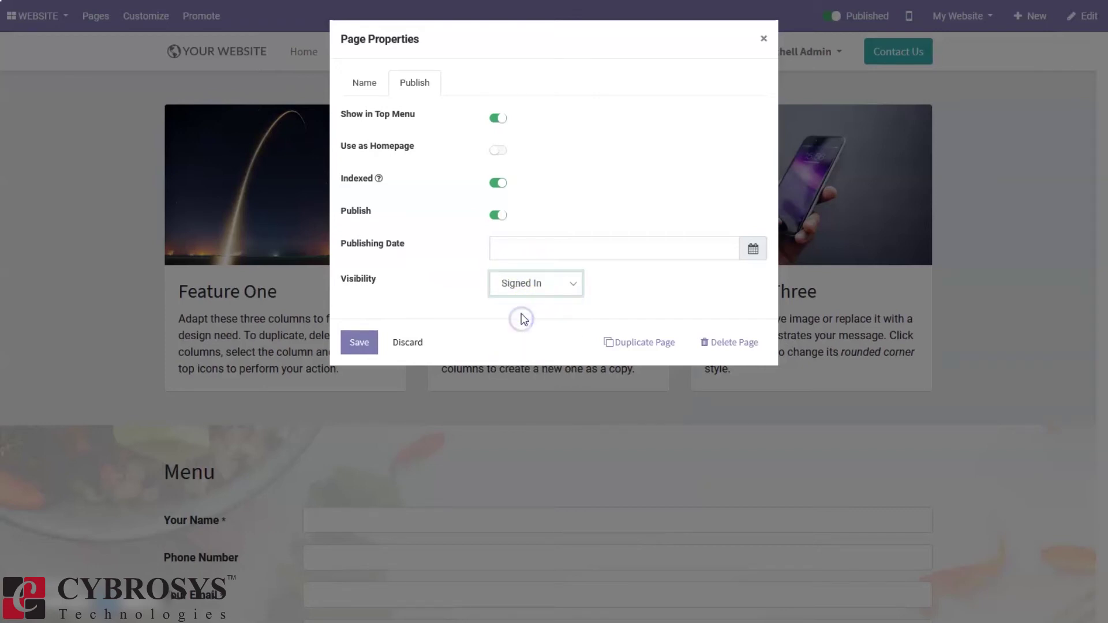
left_click(531, 285)
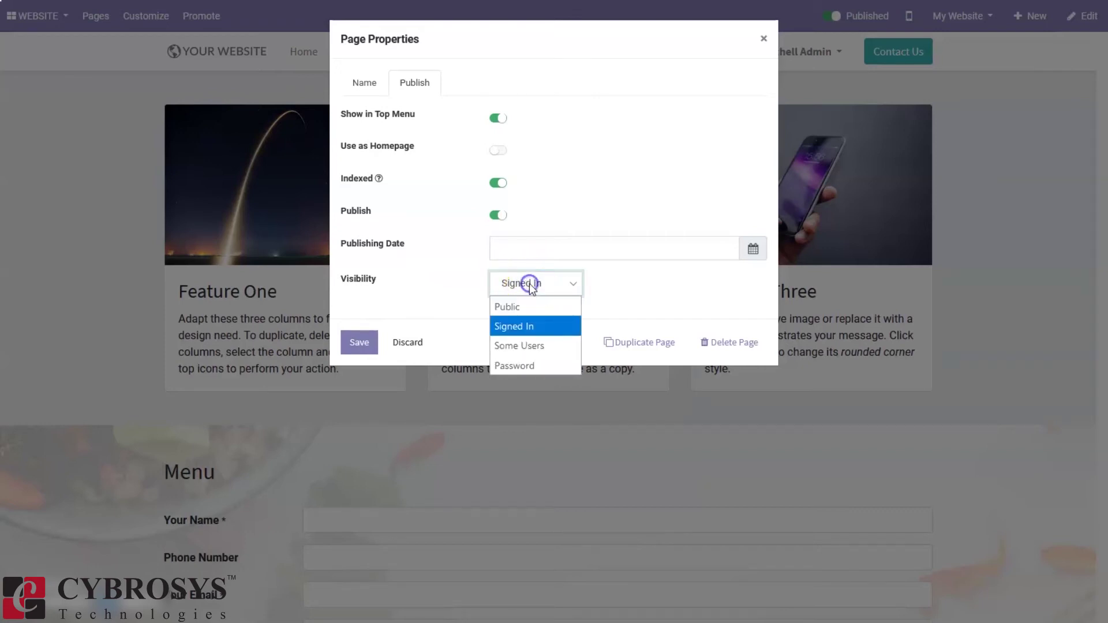
left_click(532, 343)
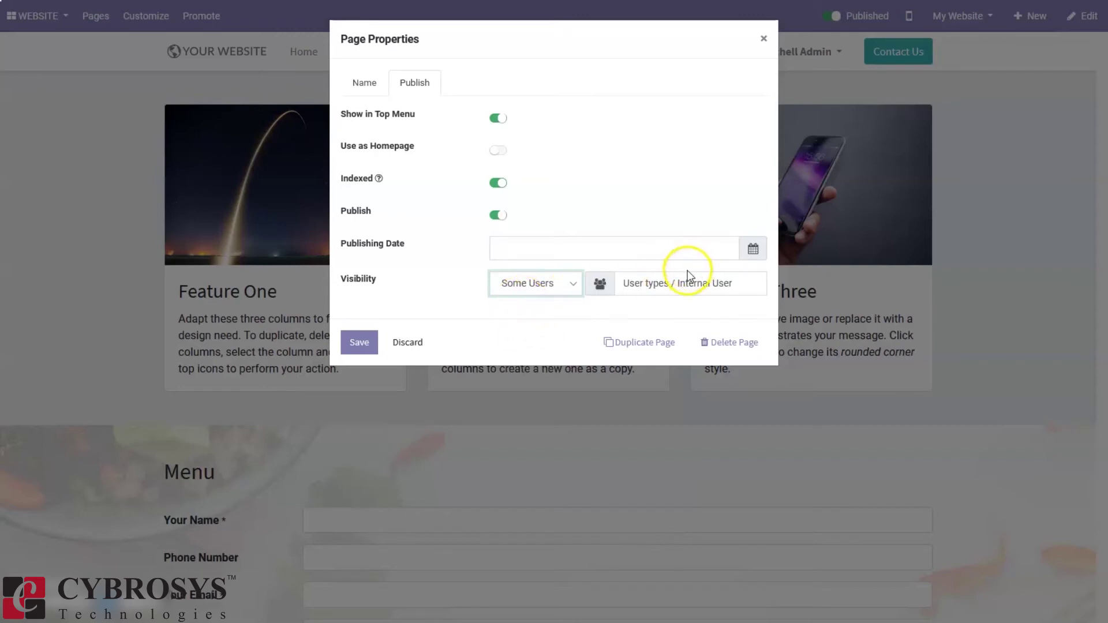
left_click(574, 281)
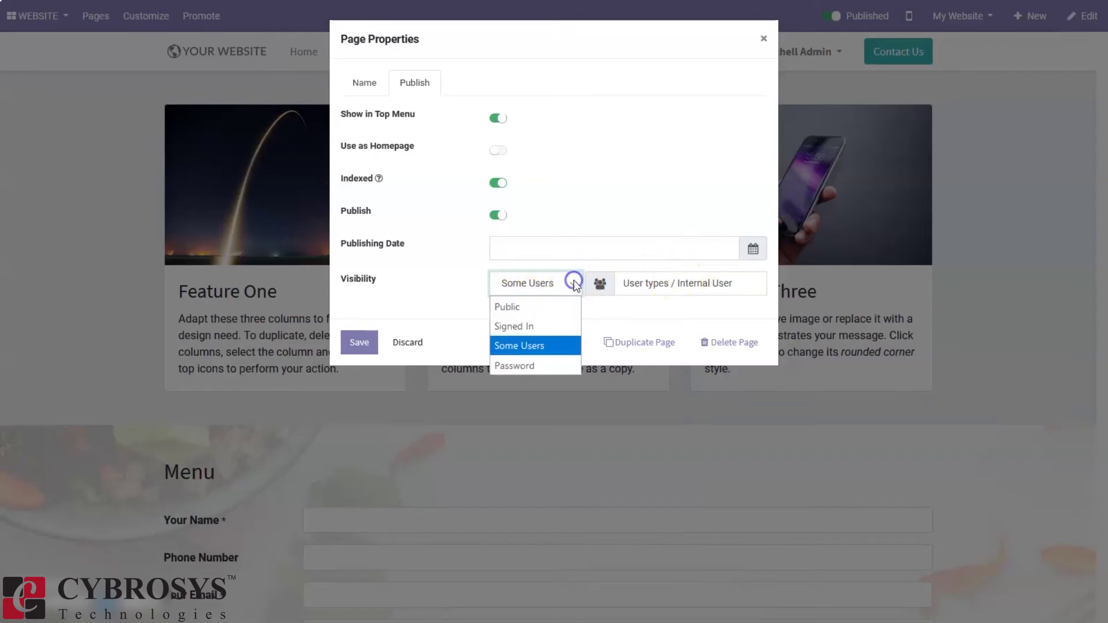
left_click(512, 367)
left_click(639, 283)
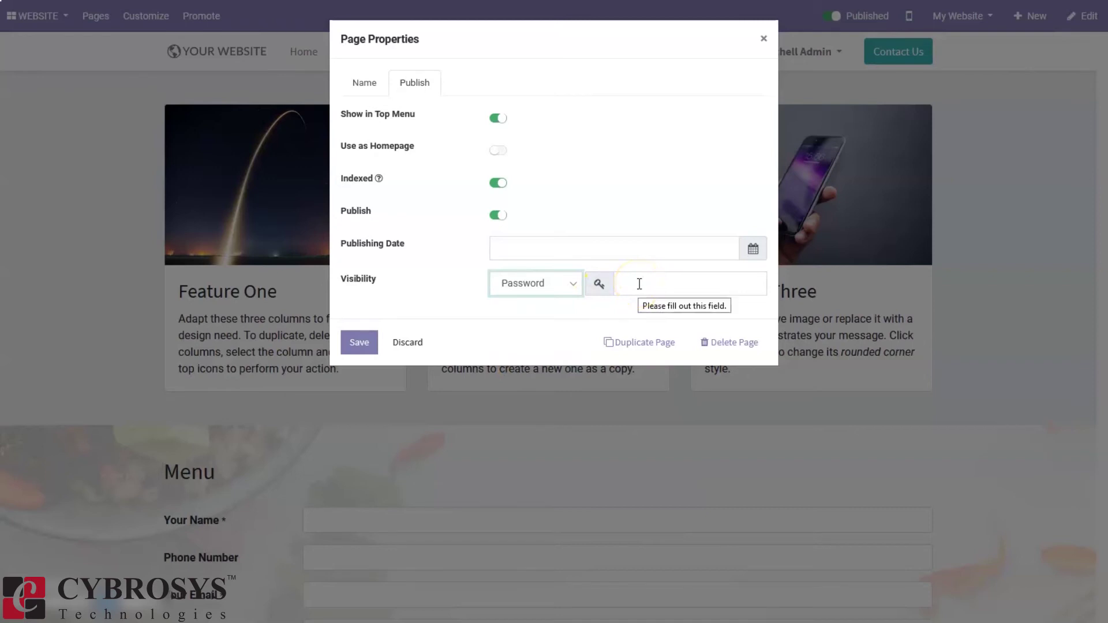
left_click(763, 41)
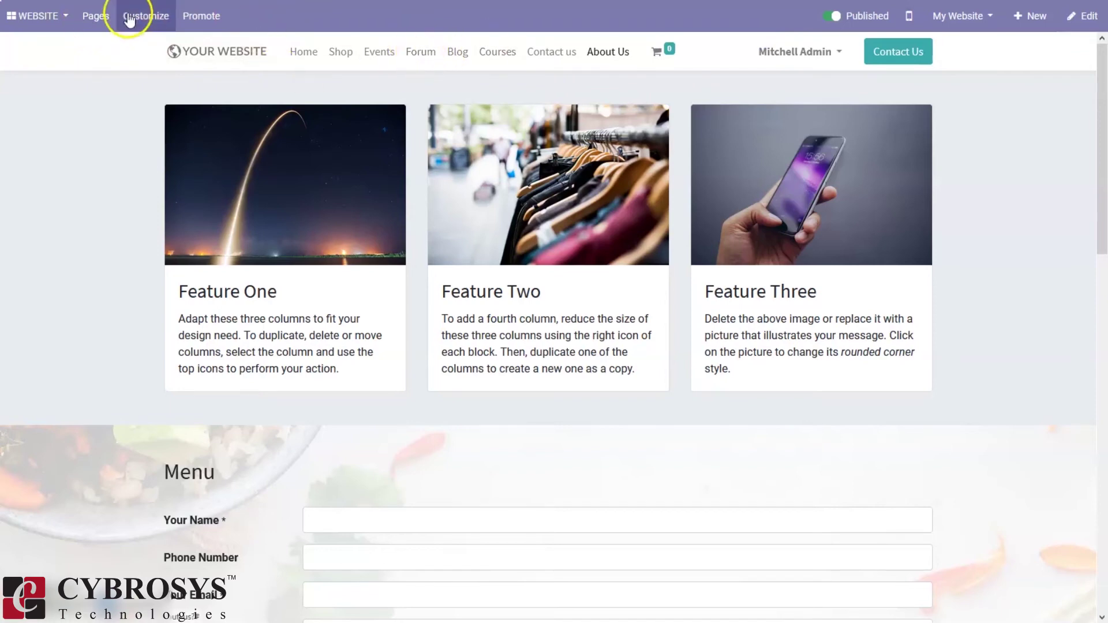
Open the list of all website pages and examine its status columns and the actions available for each page
left_click(95, 15)
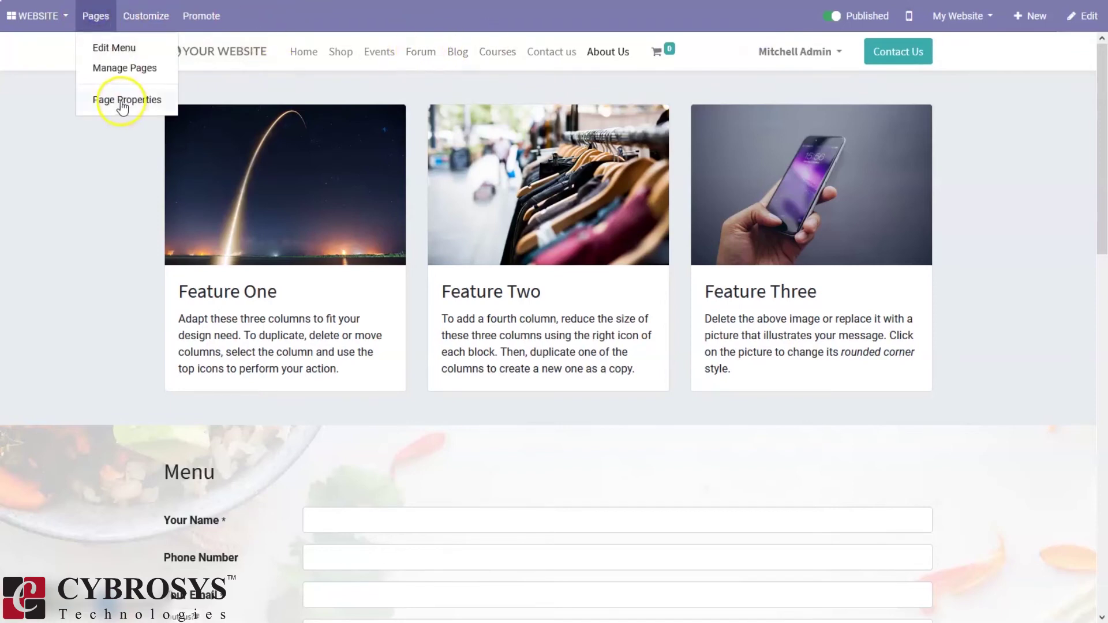
left_click(113, 68)
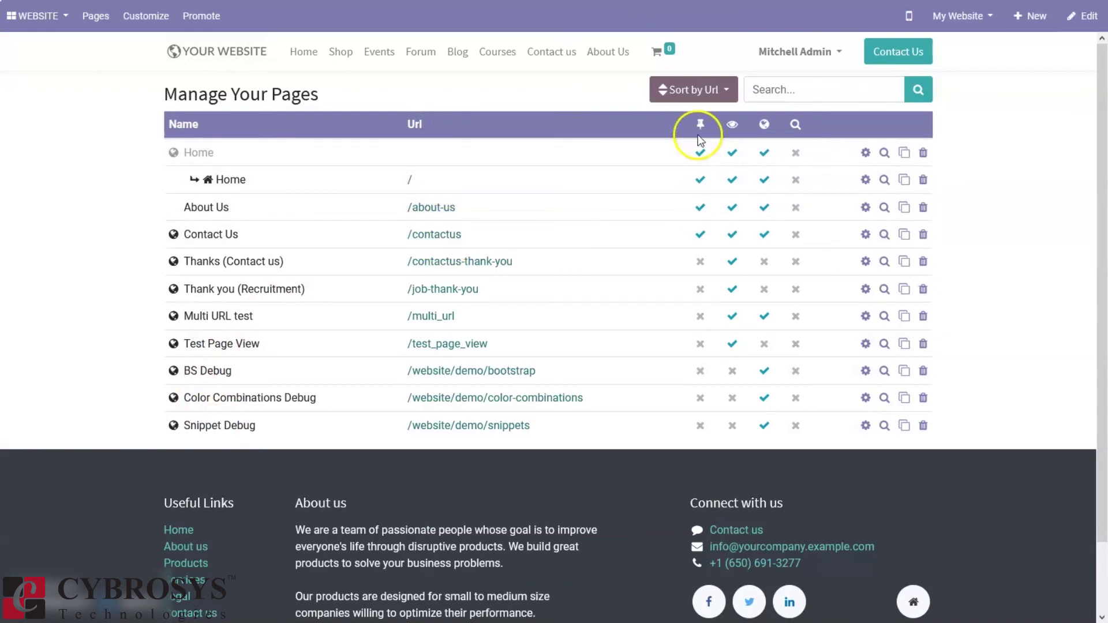
mouse_move(699, 128)
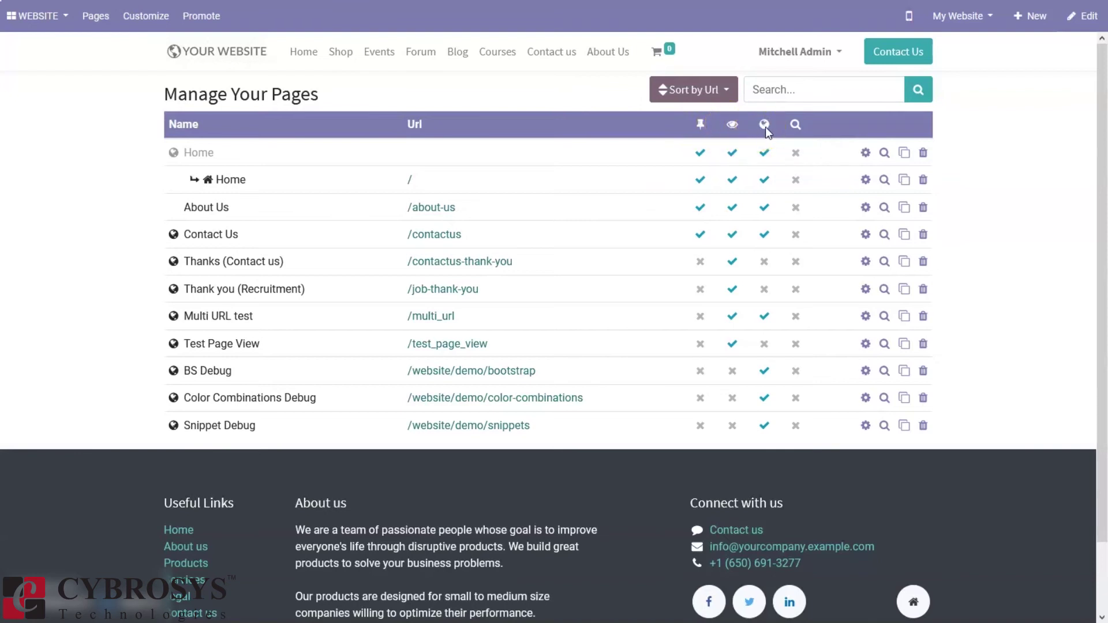
mouse_move(767, 127)
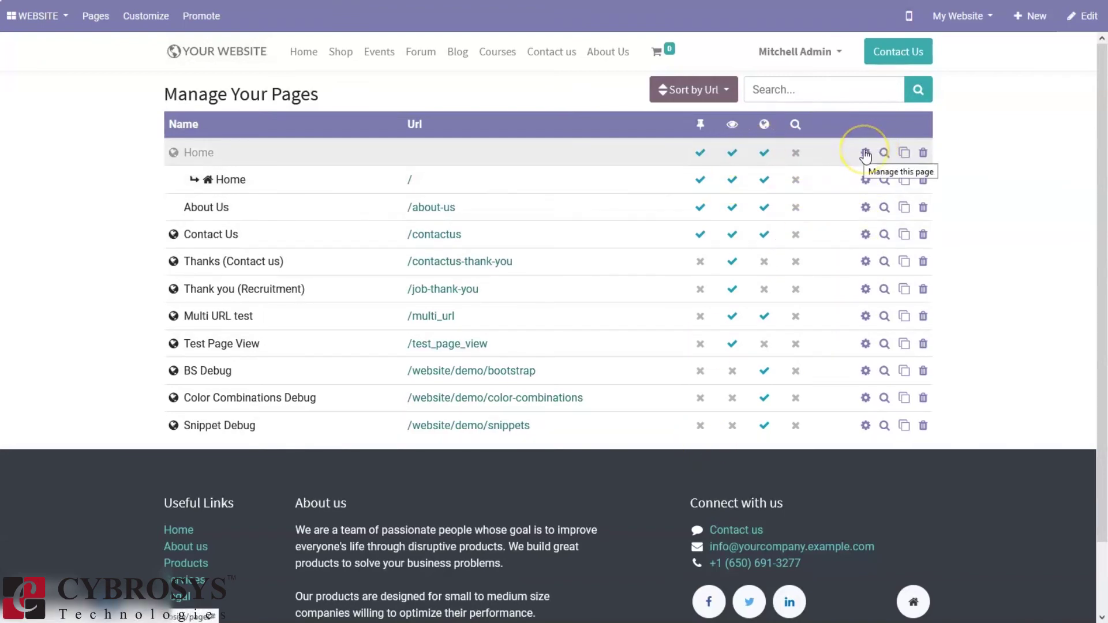
left_click(883, 154)
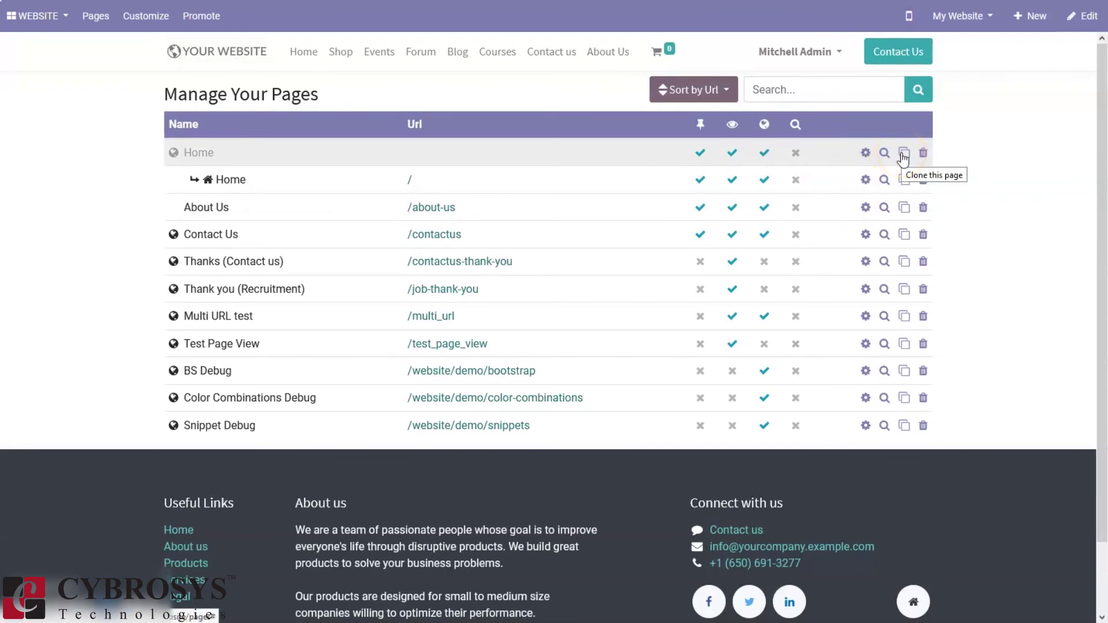
left_click(924, 157)
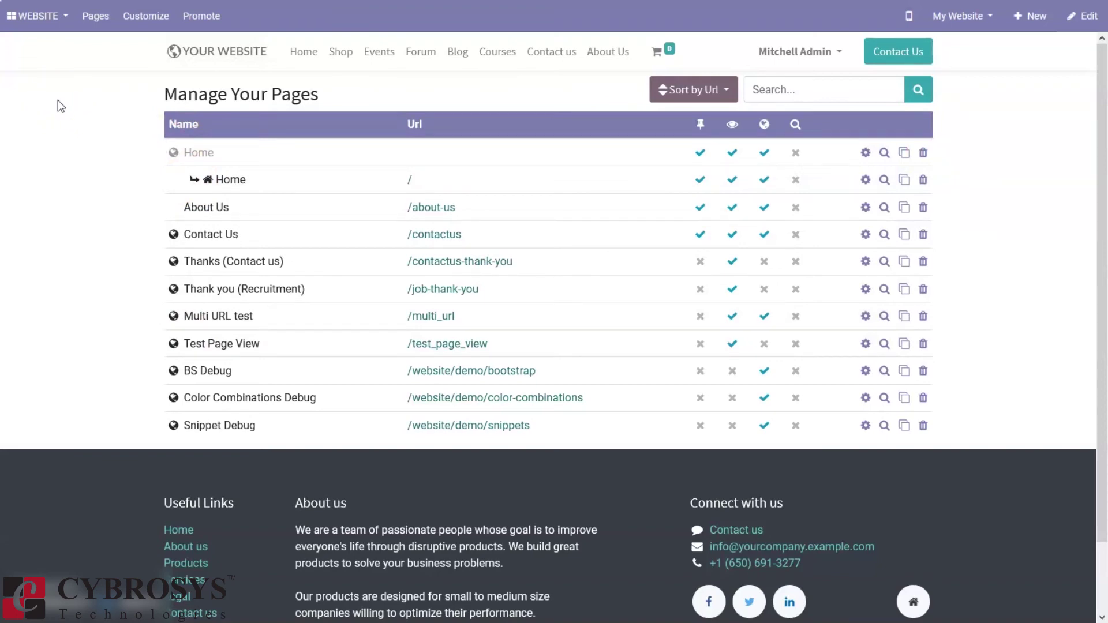
left_click(93, 24)
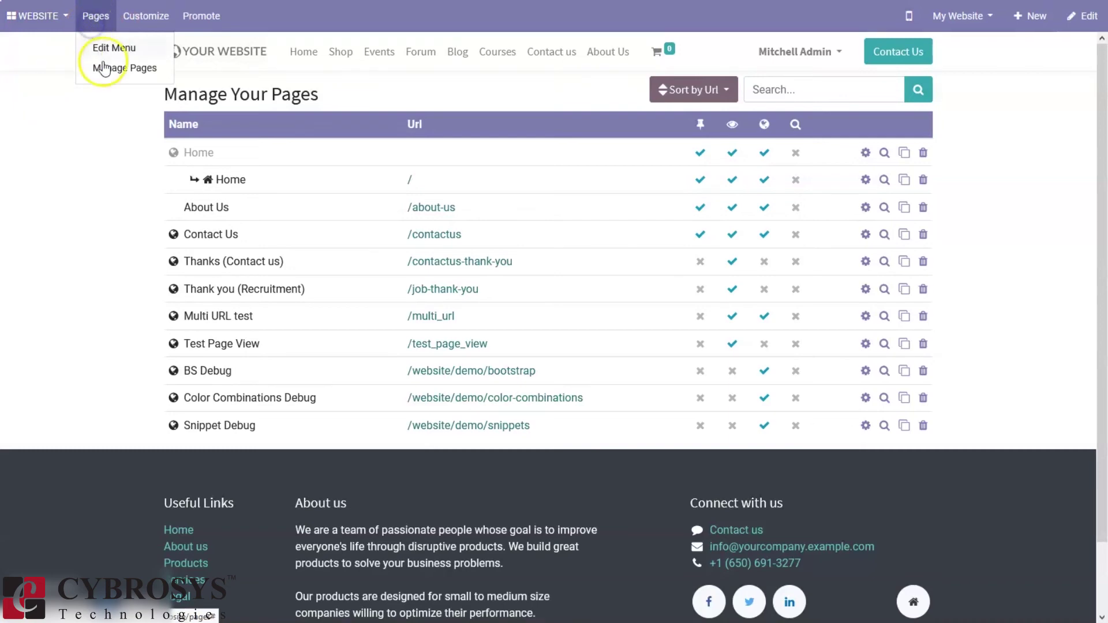
left_click(68, 139)
left_click(370, 49)
left_click(95, 15)
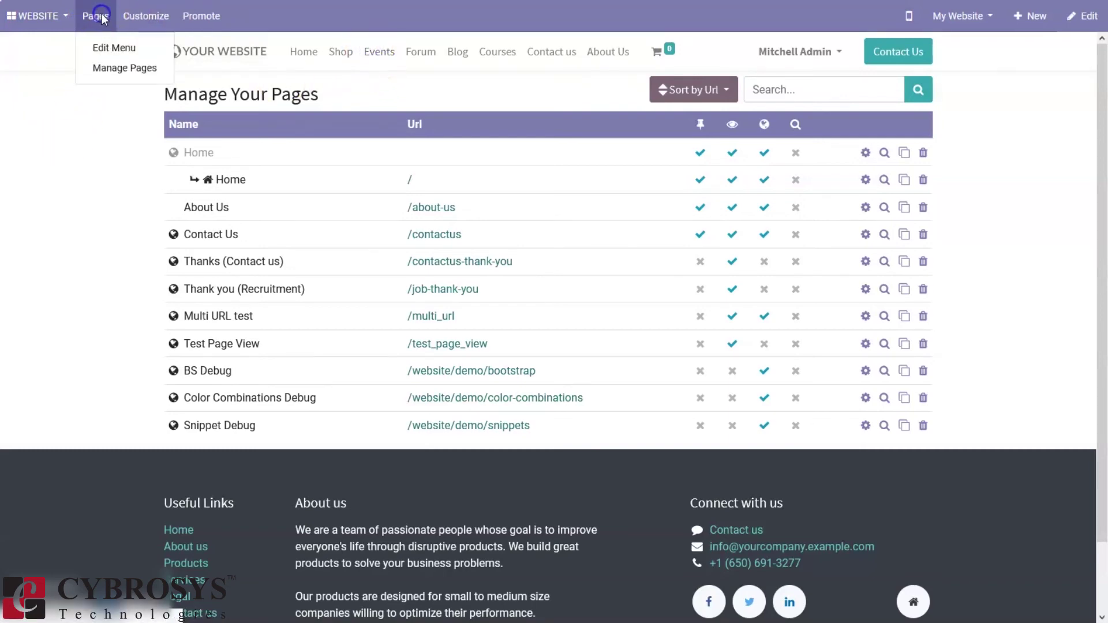
Switch to the Website app and examine its list of tracked visitors, including their visit details and contact options
left_click(23, 14)
left_click(18, 16)
left_click(14, 17)
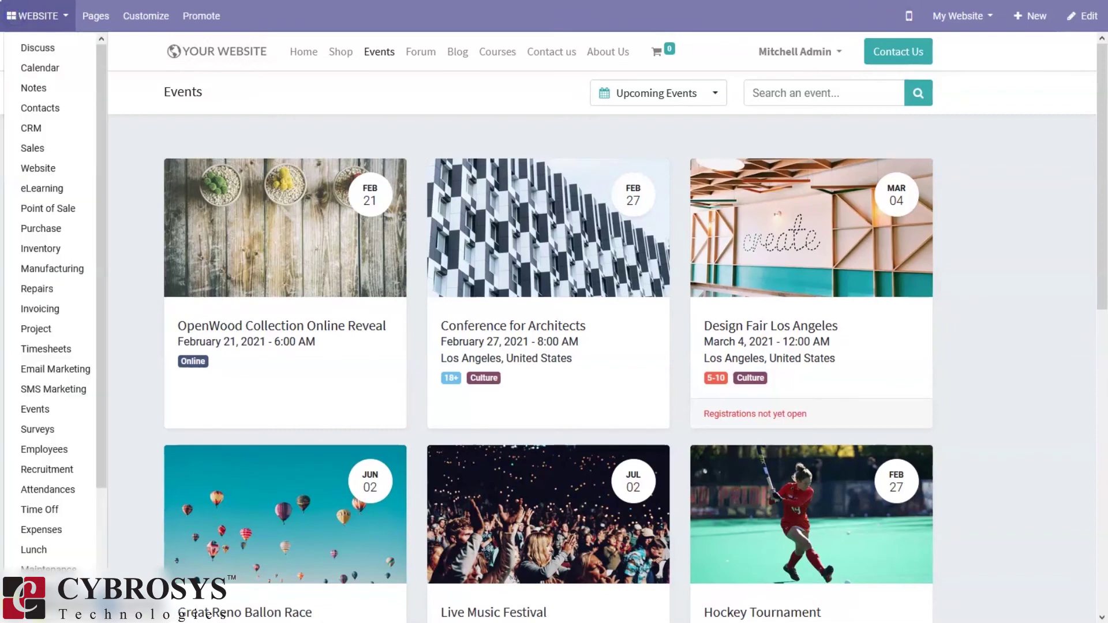
left_click(45, 166)
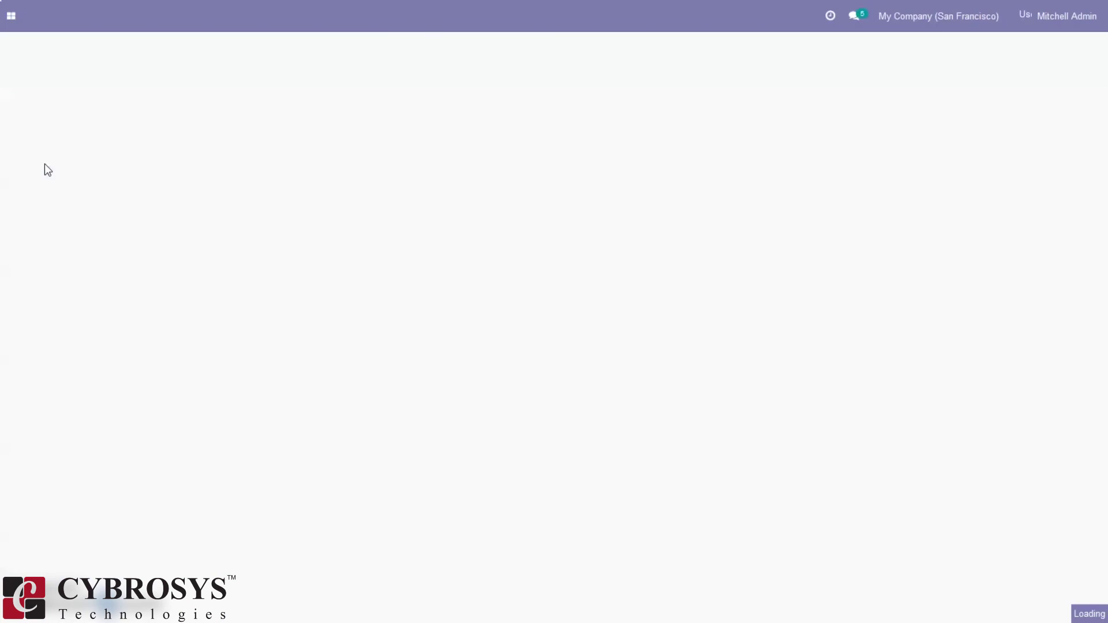
left_click(276, 141)
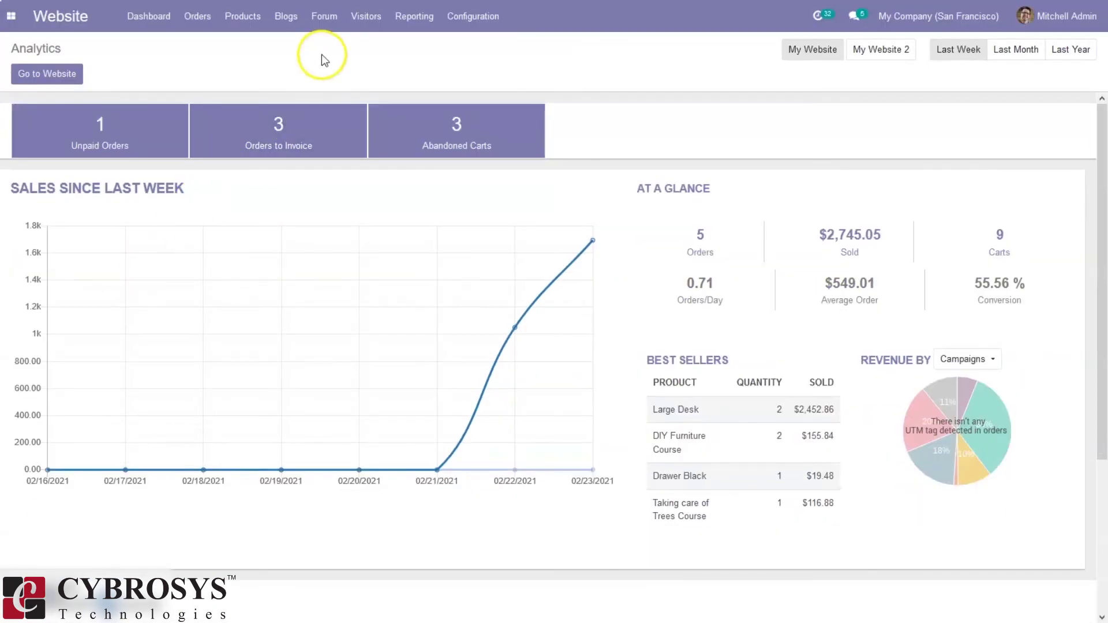
left_click(375, 17)
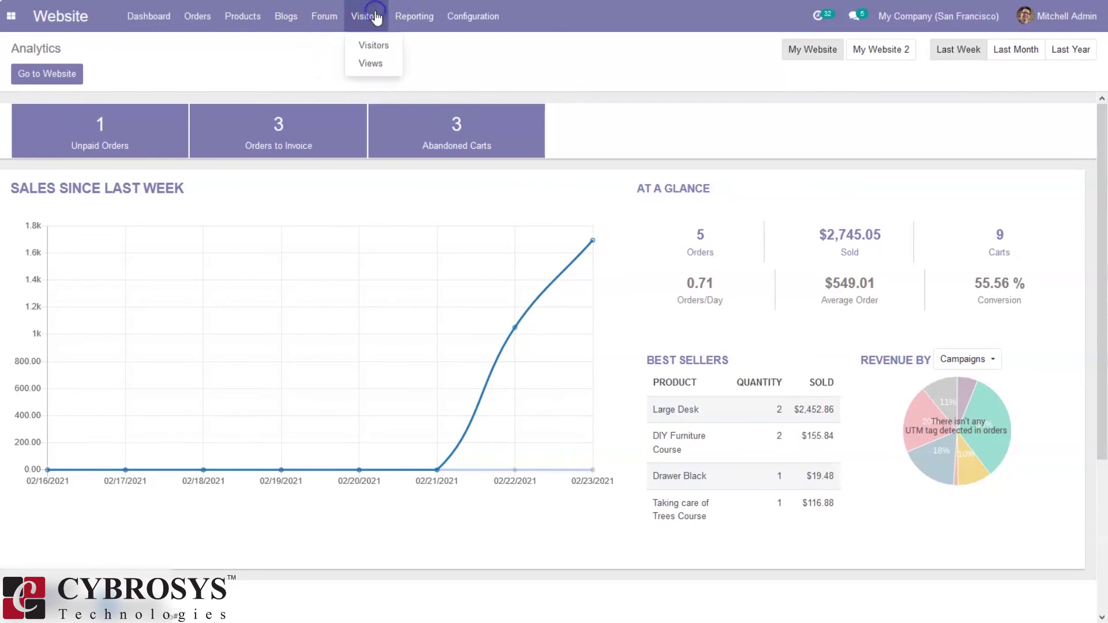
left_click(375, 46)
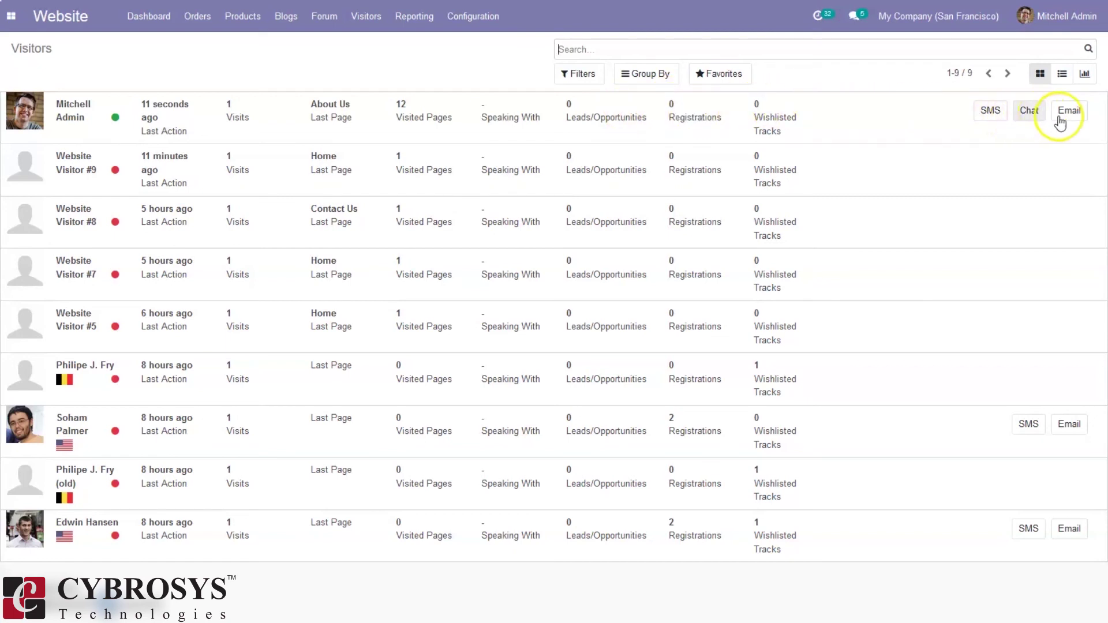
Examine the log of visitor page views with its visitor, page, URL and visit date columns
left_click(361, 16)
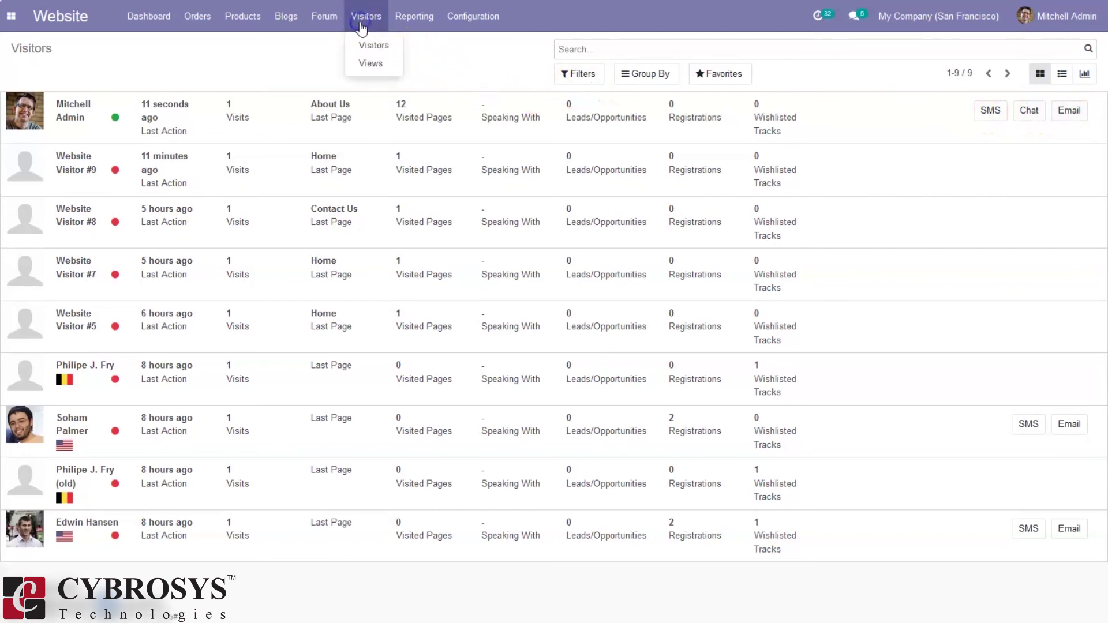
left_click(376, 64)
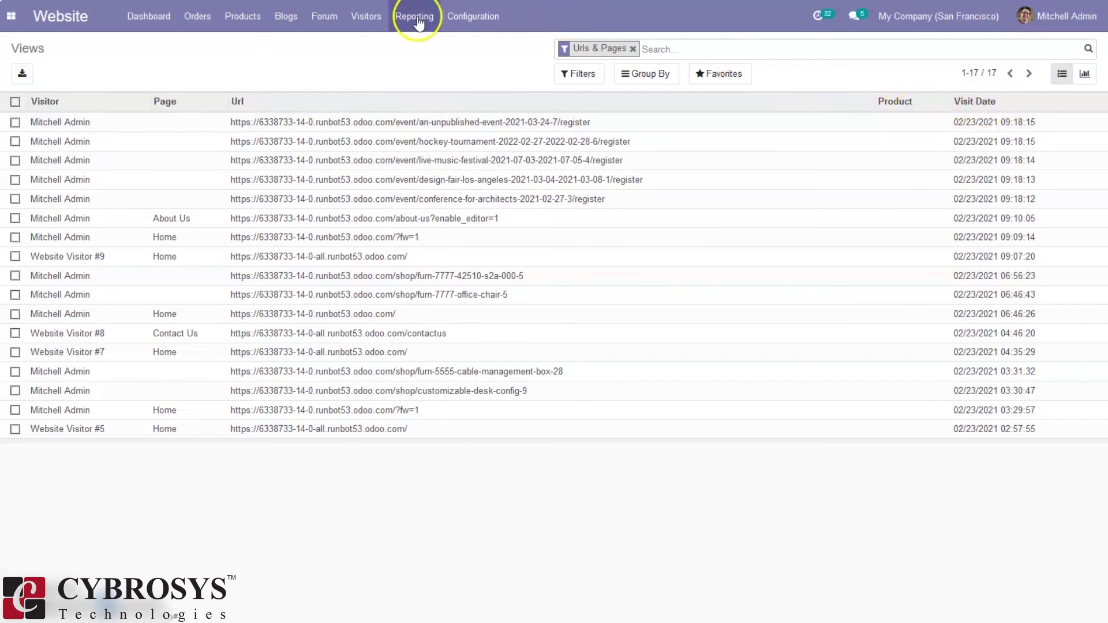
left_click(369, 18)
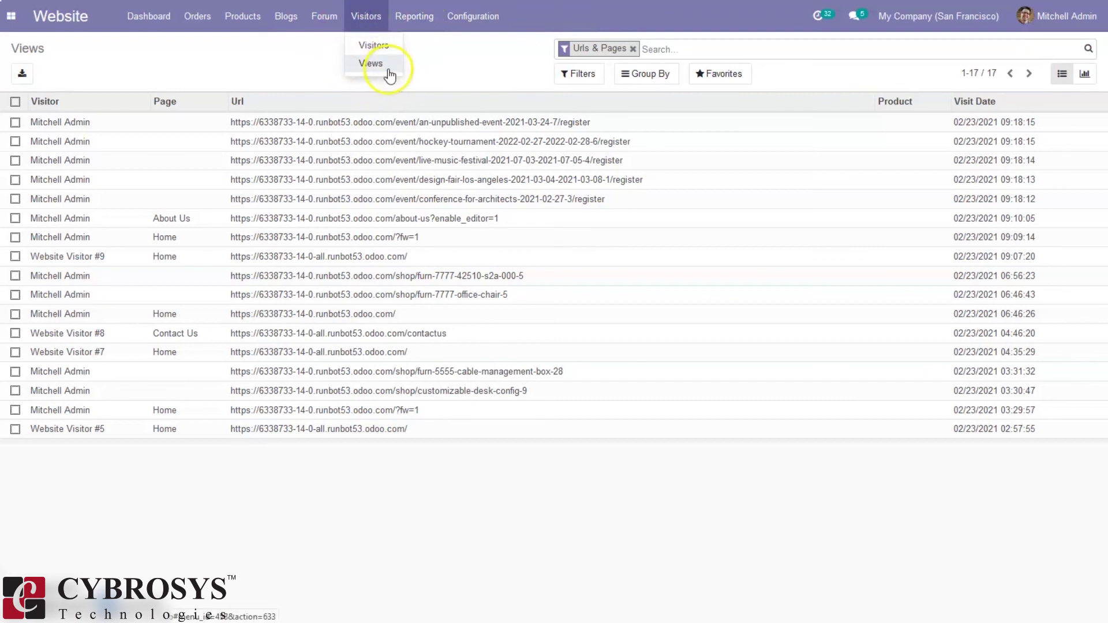
left_click(416, 60)
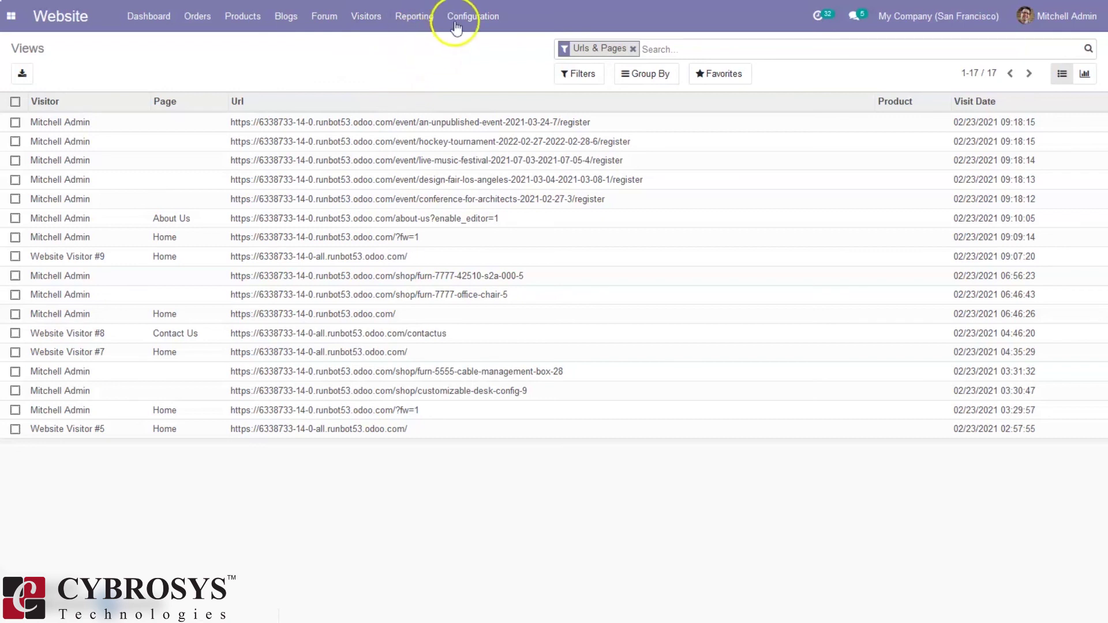
Open the Website app's configuration list of pages and examine each page's URL, website, indexing, publishing and tracking status
left_click(485, 18)
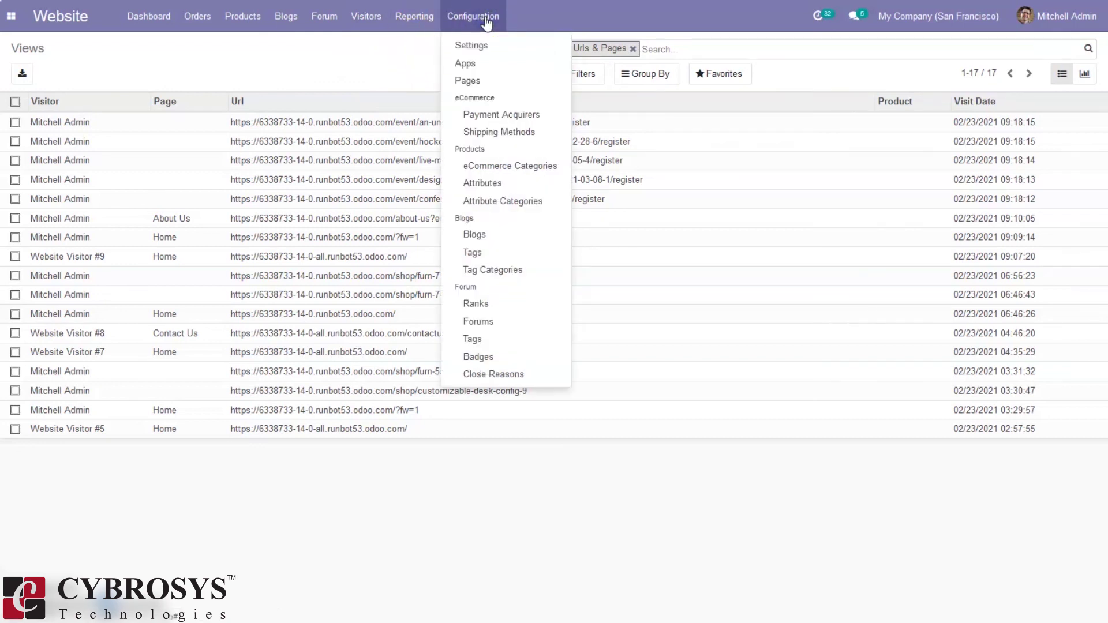
left_click(468, 84)
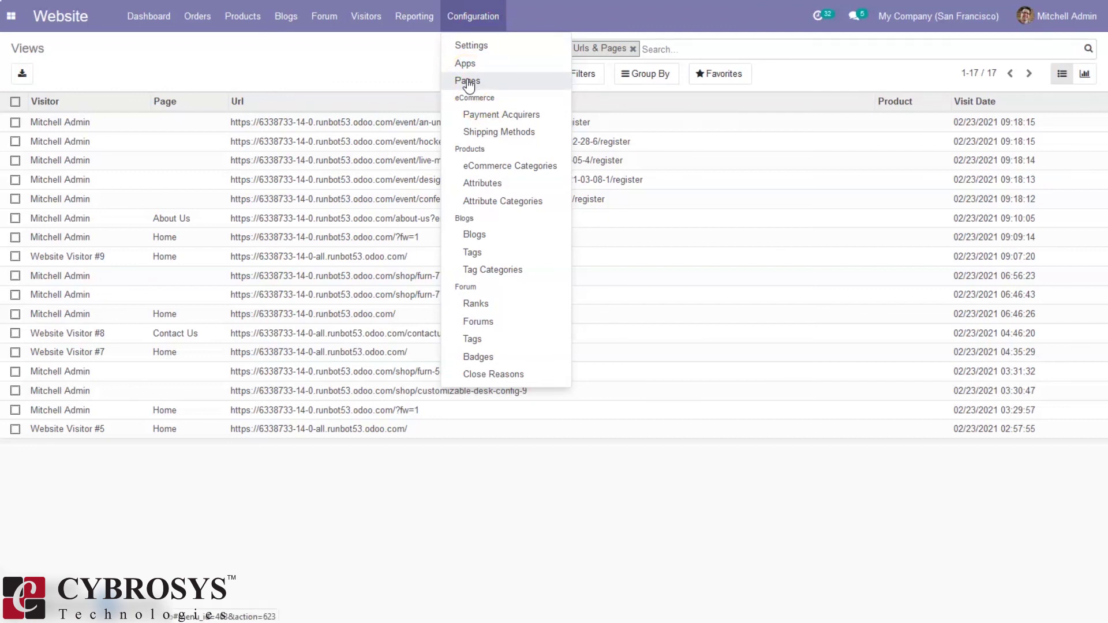
left_click(508, 81)
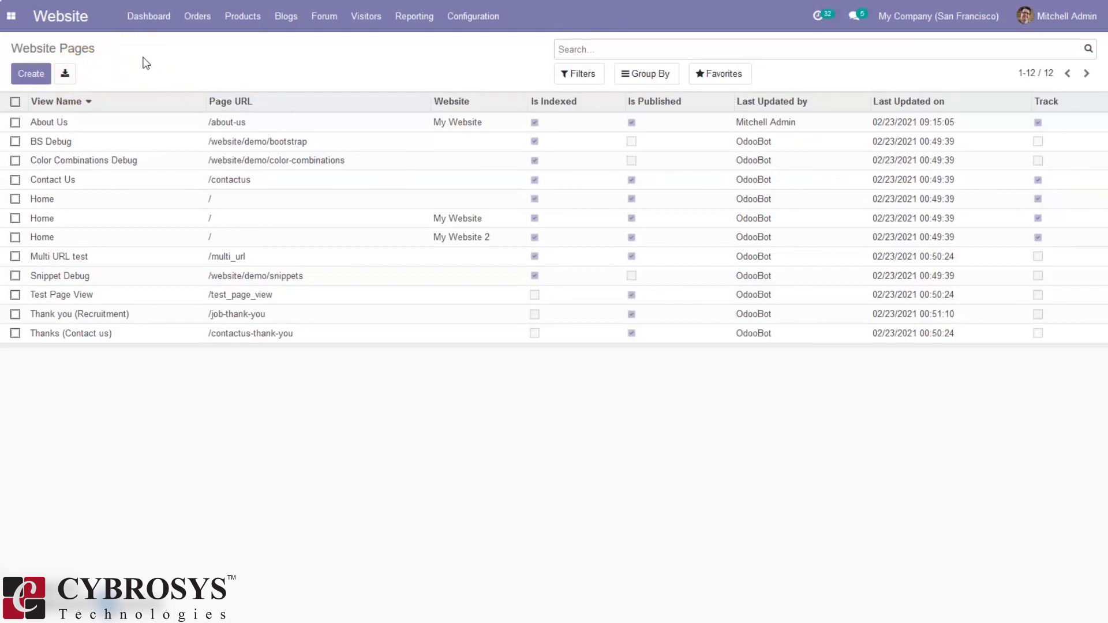
Examine the fields of a blank new website page record and return to the page list without saving
left_click(34, 77)
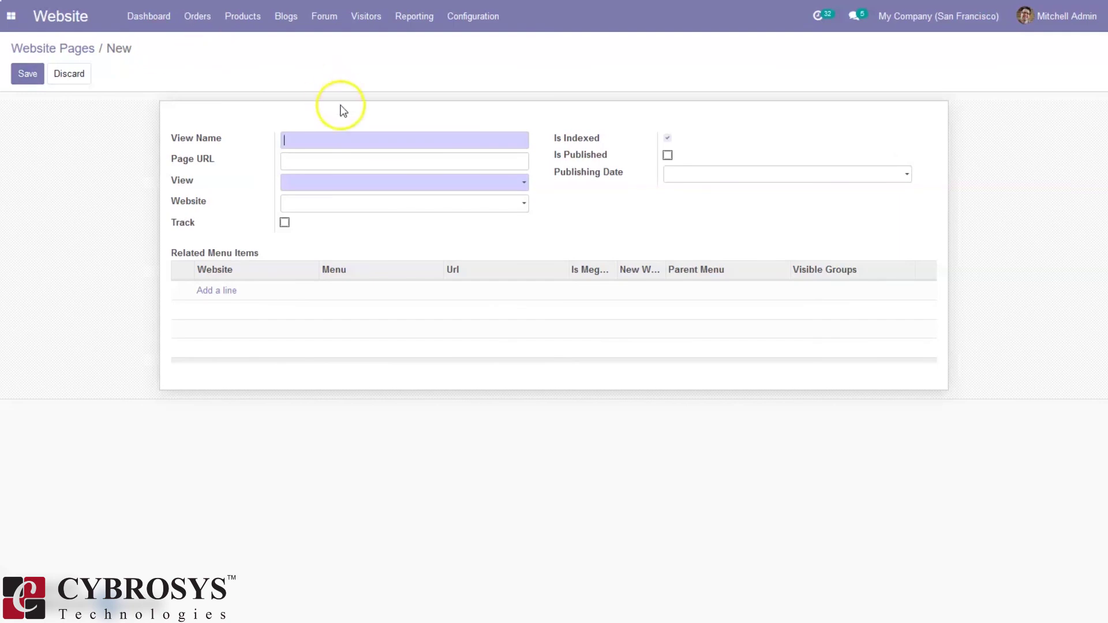
left_click(306, 181)
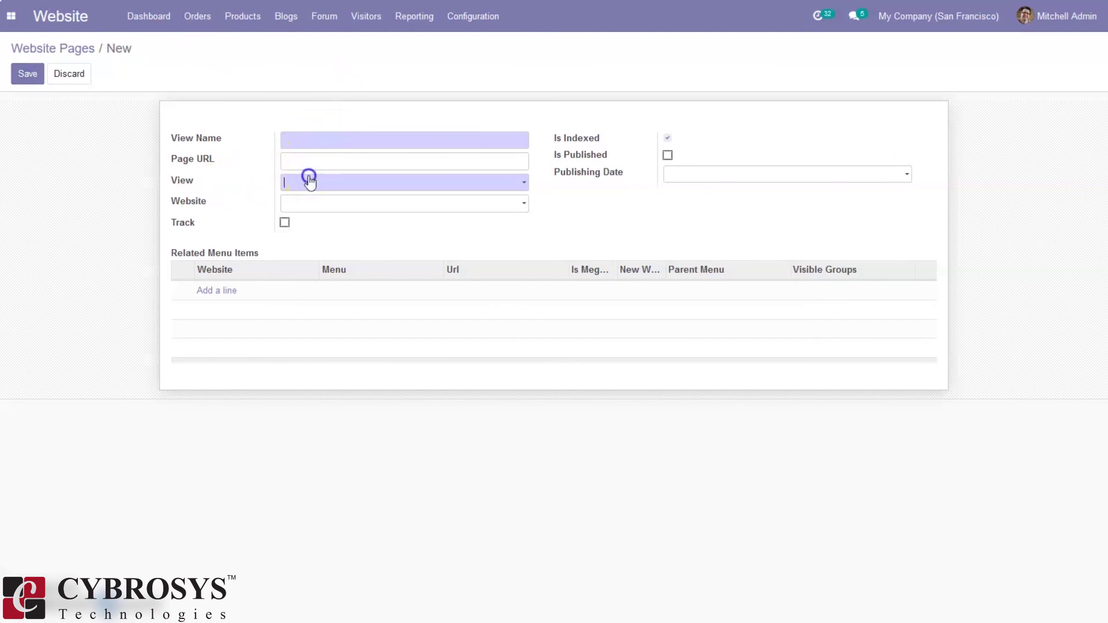
left_click(143, 213)
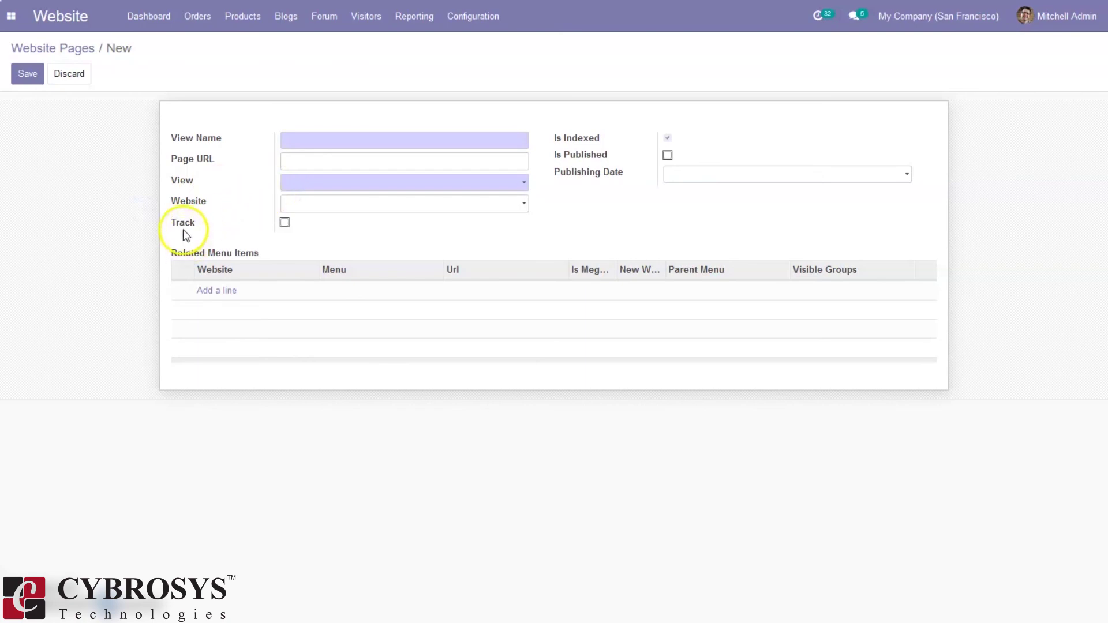
mouse_move(182, 228)
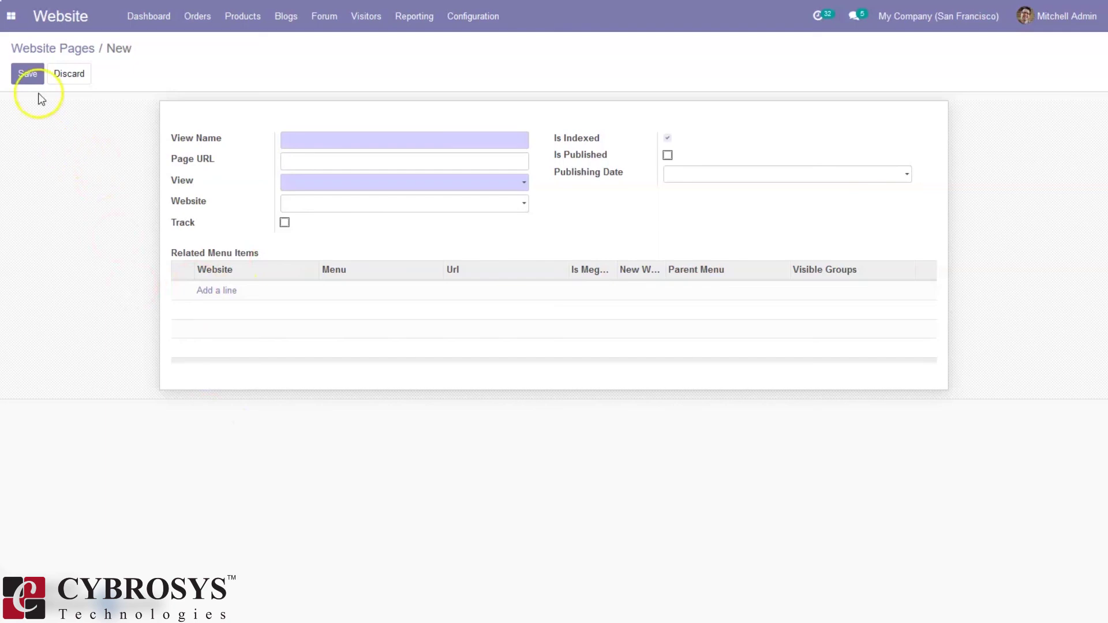
left_click(43, 46)
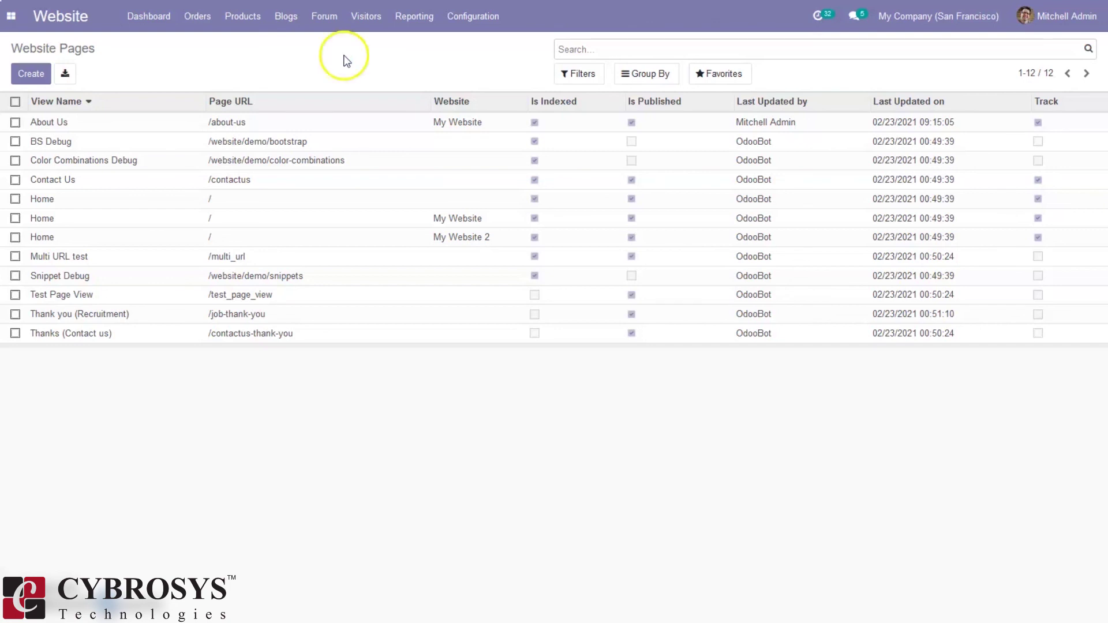
Open the Website app's blog section
left_click(286, 24)
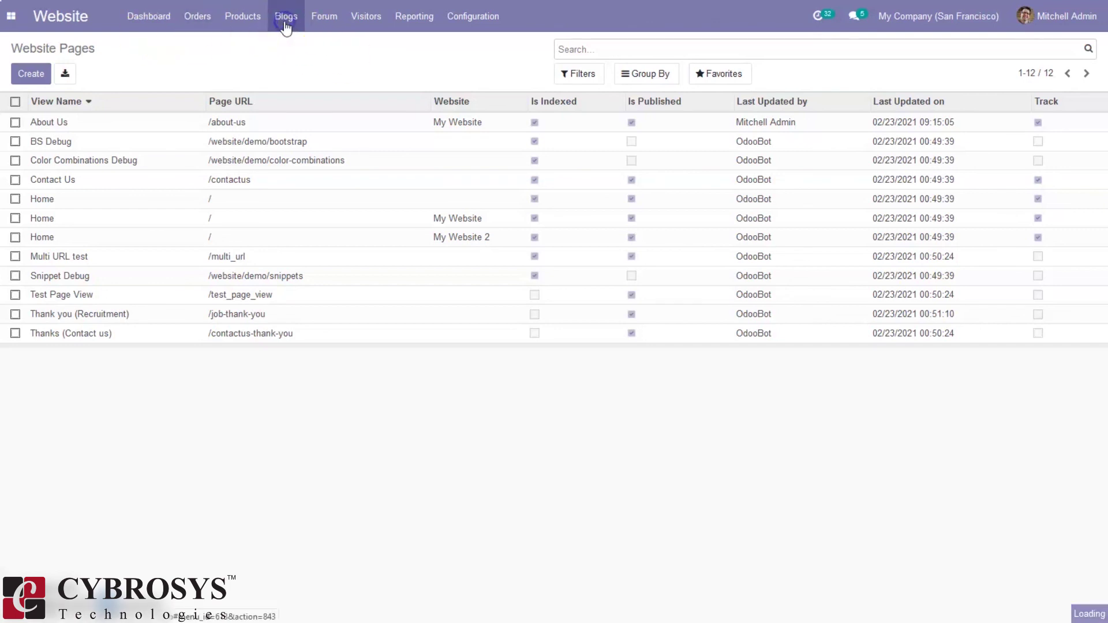